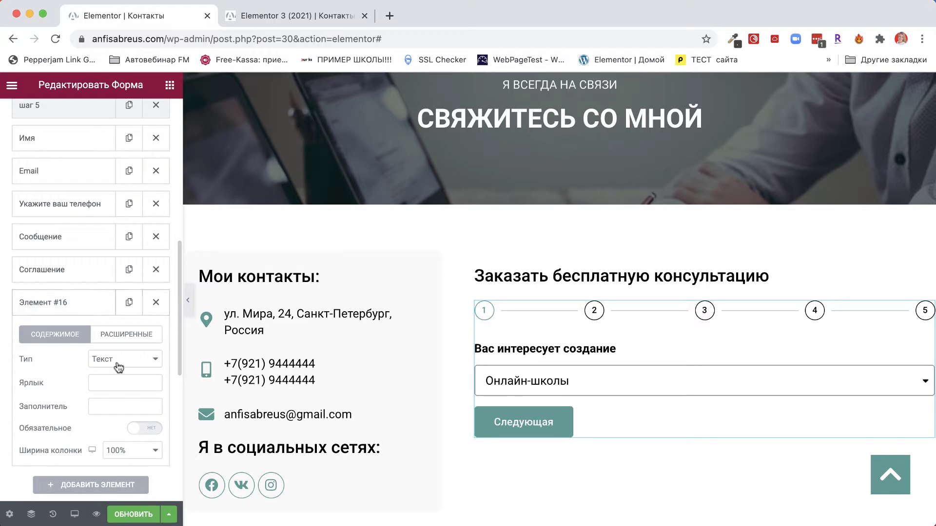
Step: Change Элемент #16's field type to reCAPTCHA V3
{"action": "left_click", "coordinate": [114, 359]}
{"action": "scroll", "coordinate": [131, 463], "scroll_direction": "down", "scroll_amount": 2}
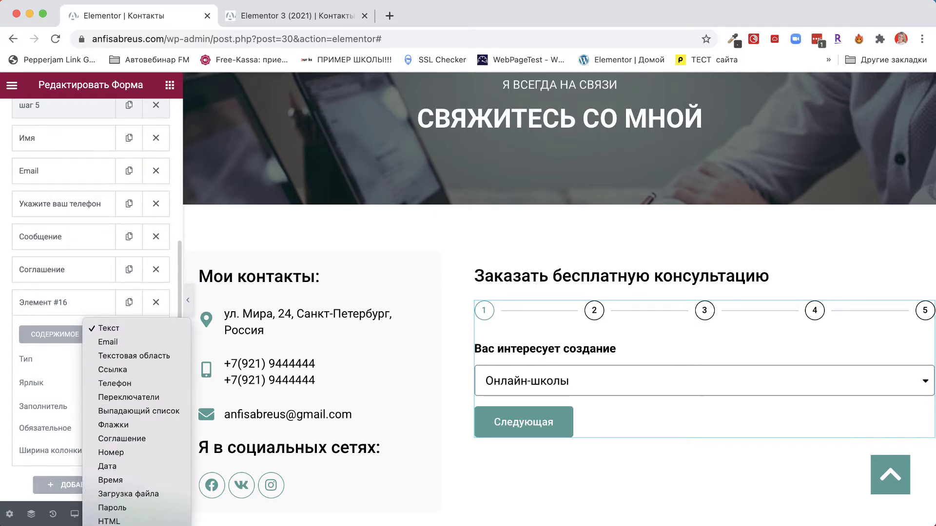
{"action": "left_click", "coordinate": [127, 517]}
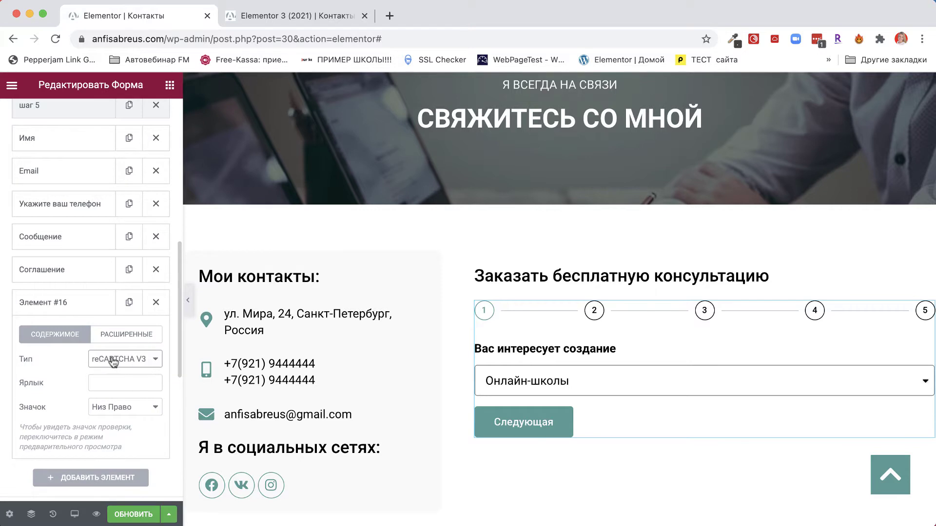
{"action": "scroll", "coordinate": [142, 360], "scroll_direction": "down", "scroll_amount": 3}
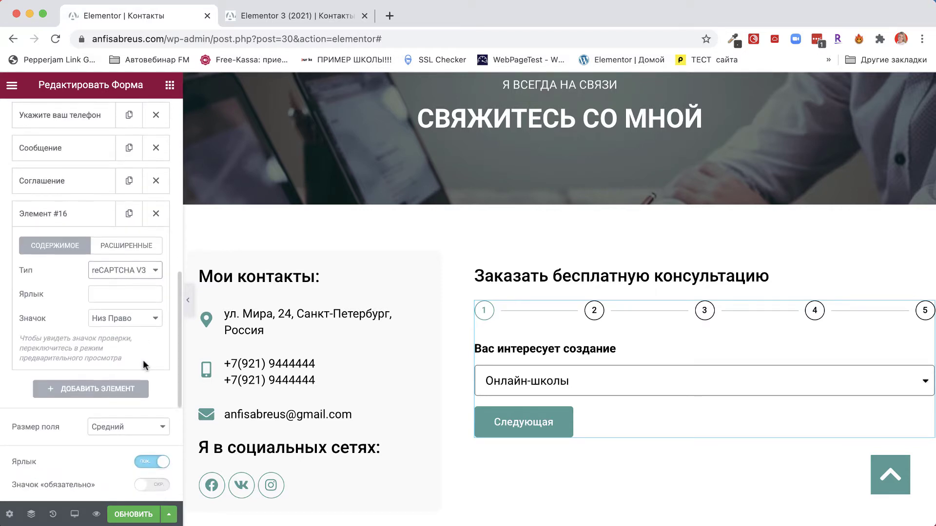
{"action": "scroll", "coordinate": [142, 360], "scroll_direction": "down", "scroll_amount": 2}
{"action": "left_click", "coordinate": [125, 222]}
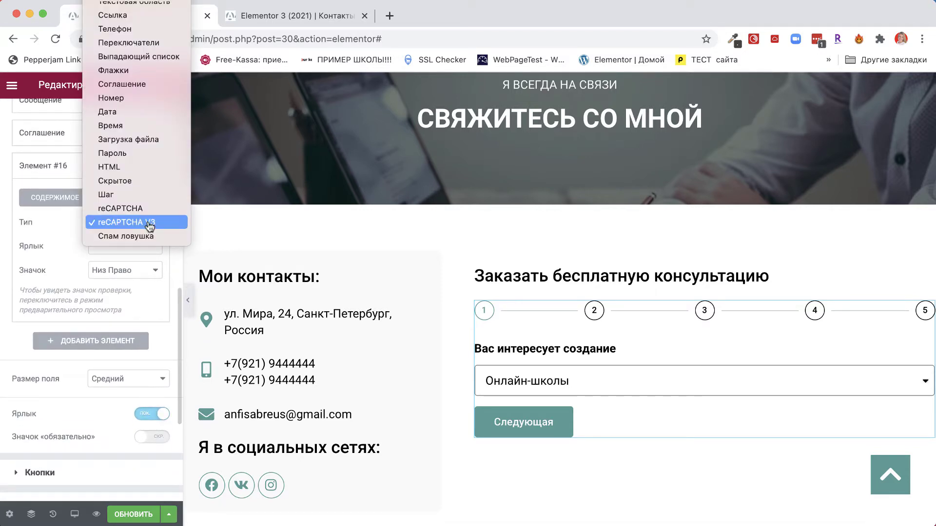
{"action": "left_click", "coordinate": [58, 251]}
Step: Label the field Рекапча and keep its badge at Низ Право
{"action": "left_click", "coordinate": [102, 245]}
{"action": "type", "text": "Рекапча"}
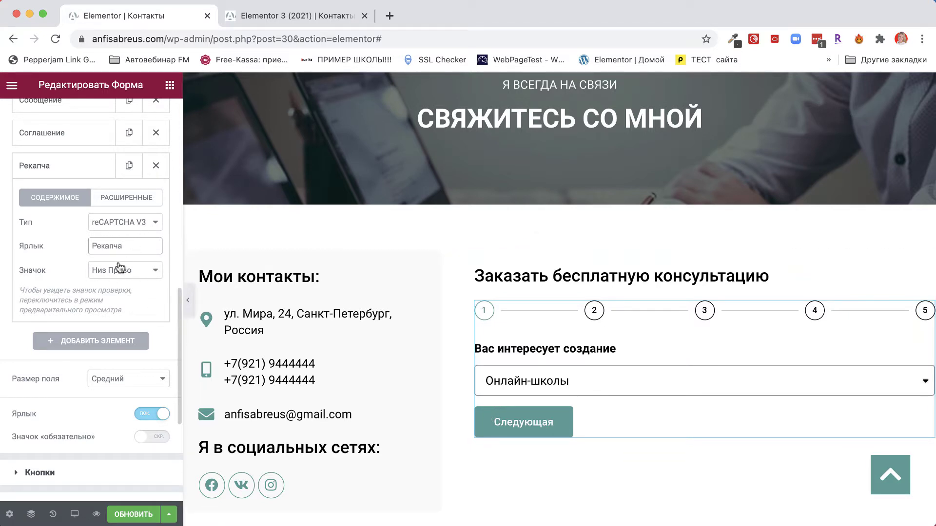
{"action": "left_click", "coordinate": [132, 274]}
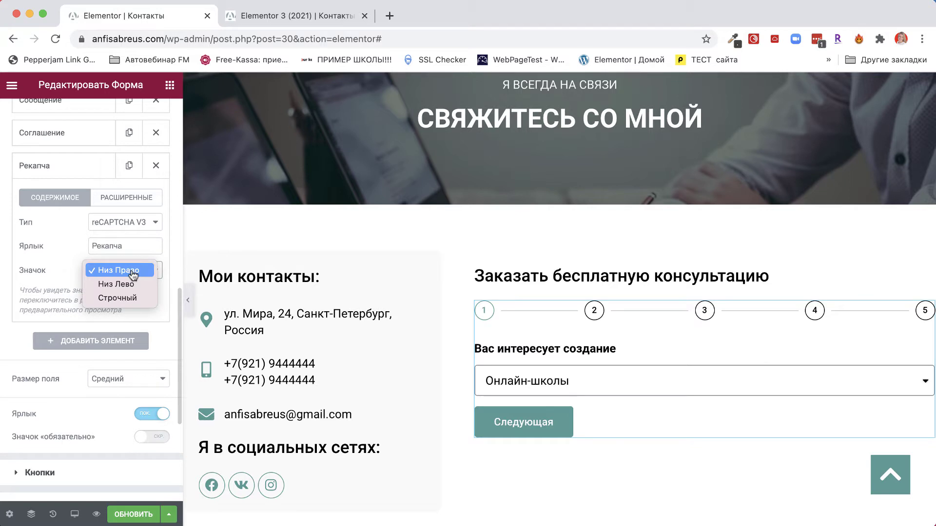
{"action": "left_click", "coordinate": [127, 271]}
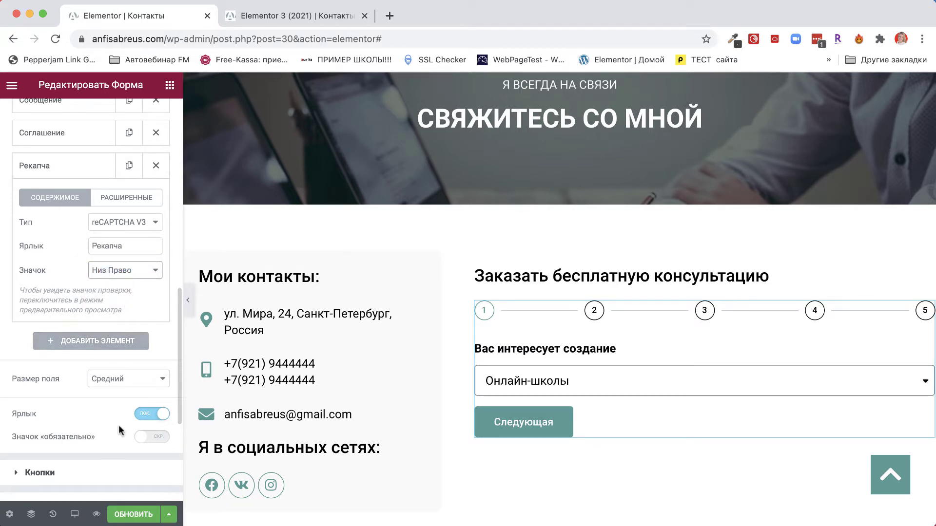
{"action": "scroll", "coordinate": [121, 429], "scroll_direction": "down", "scroll_amount": 5}
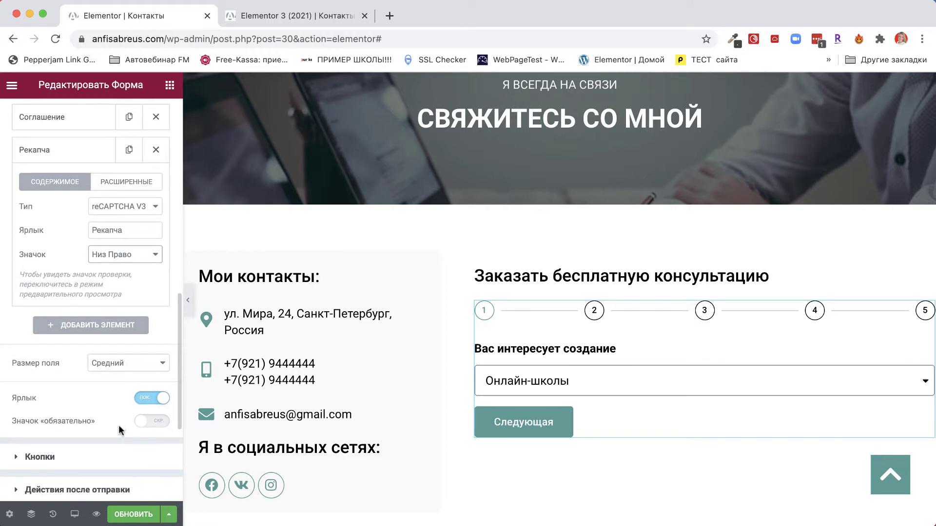
Step: Save the page changes with ОБНОВИТЬ
{"action": "left_click", "coordinate": [134, 514]}
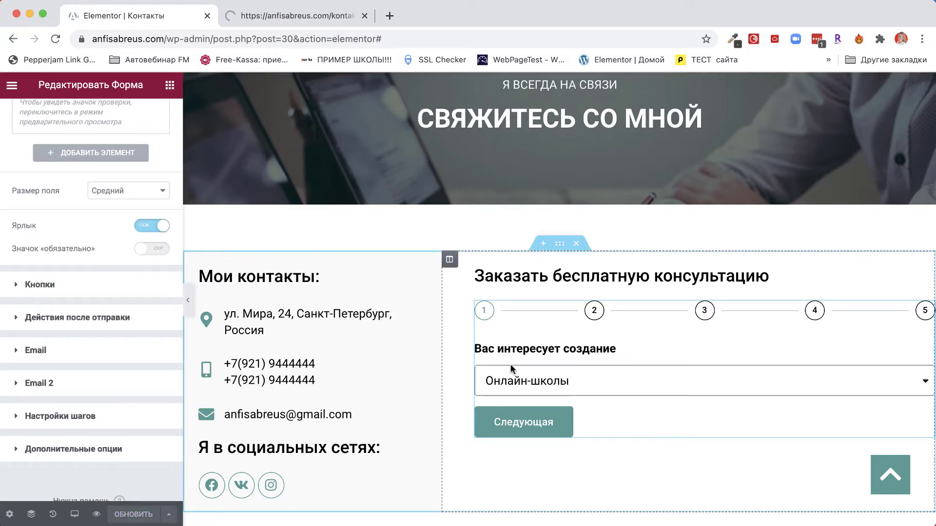
{"action": "scroll", "coordinate": [99, 233], "scroll_direction": "up", "scroll_amount": 1}
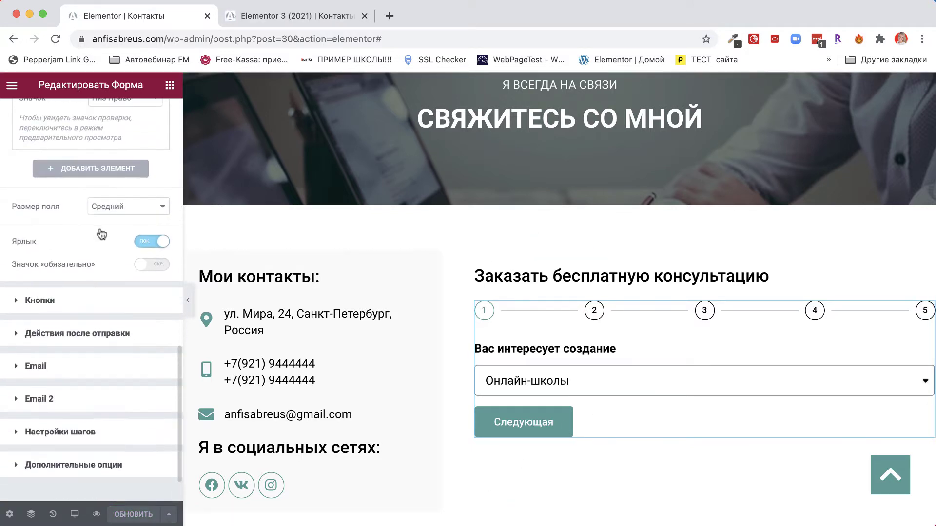
{"action": "scroll", "coordinate": [101, 234], "scroll_direction": "up", "scroll_amount": 7}
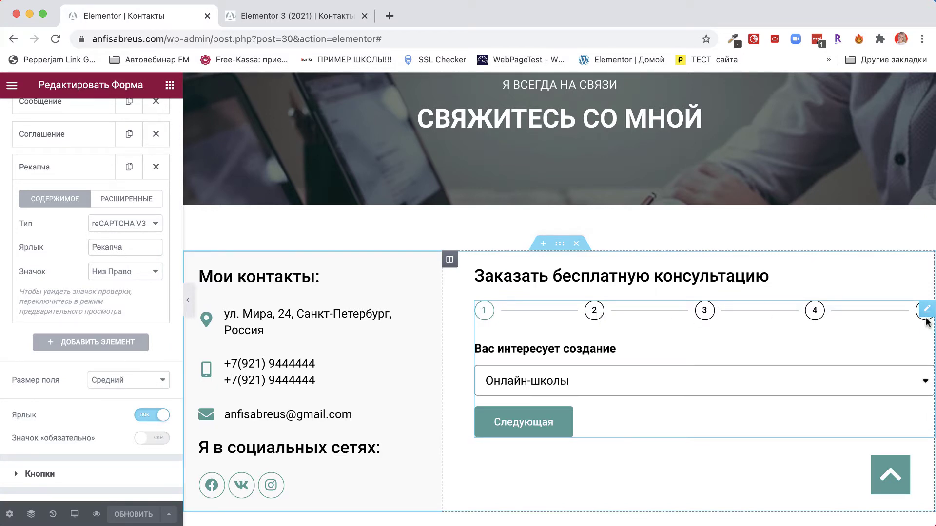
Step: Advance the form preview to step 5 and scroll to the reCAPTCHA V3 API-key notice
{"action": "left_click", "coordinate": [559, 429]}
{"action": "left_click", "coordinate": [619, 429]}
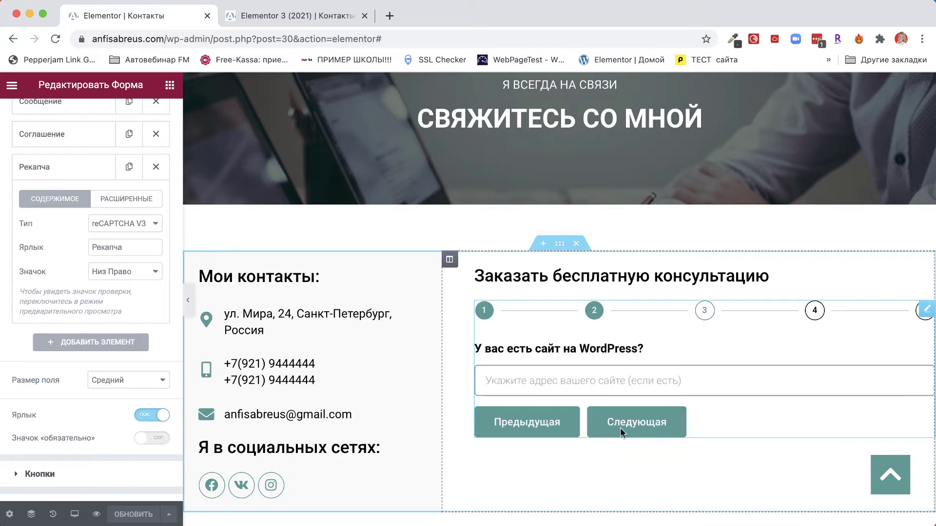
{"action": "left_click", "coordinate": [619, 428]}
{"action": "left_click", "coordinate": [619, 428]}
{"action": "scroll", "coordinate": [663, 435], "scroll_direction": "down", "scroll_amount": 1}
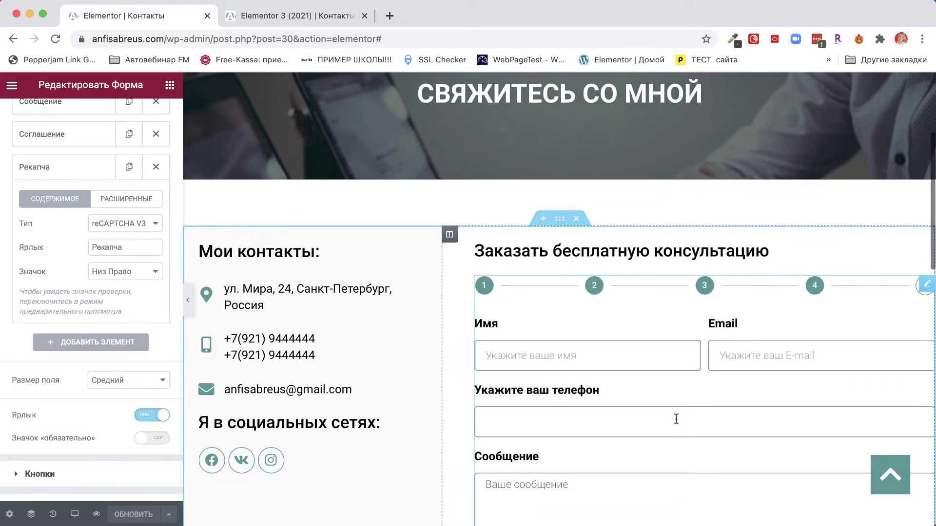
{"action": "scroll", "coordinate": [676, 419], "scroll_direction": "down", "scroll_amount": 6}
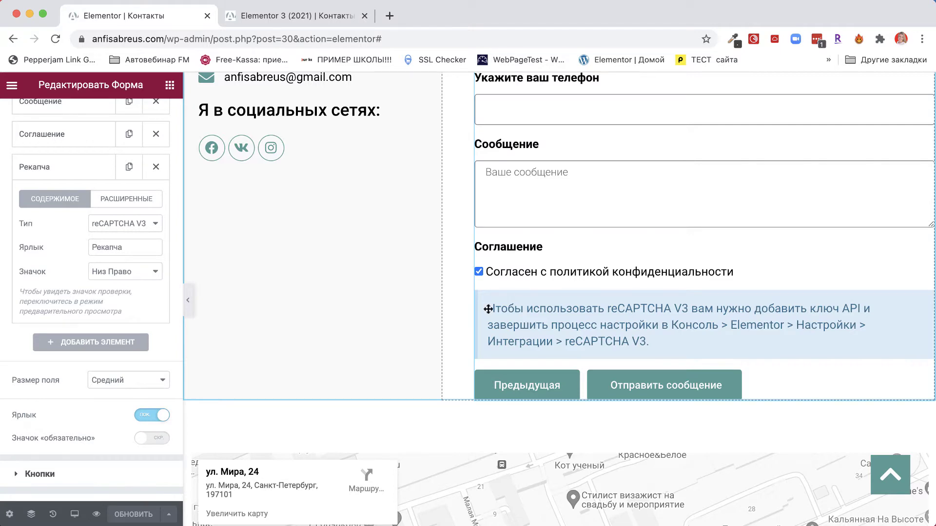
{"action": "left_click_drag", "start_coordinate": [487, 309], "coordinate": [488, 130]}
{"action": "left_click", "coordinate": [389, 16]}
{"action": "type", "text": "фташыф"}
{"action": "key", "text": "BackSpace"}
{"action": "key", "text": "BackSpace"}
{"action": "key", "text": "BackSpace"}
{"action": "key", "text": "BackSpace"}
{"action": "key", "text": "BackSpace"}
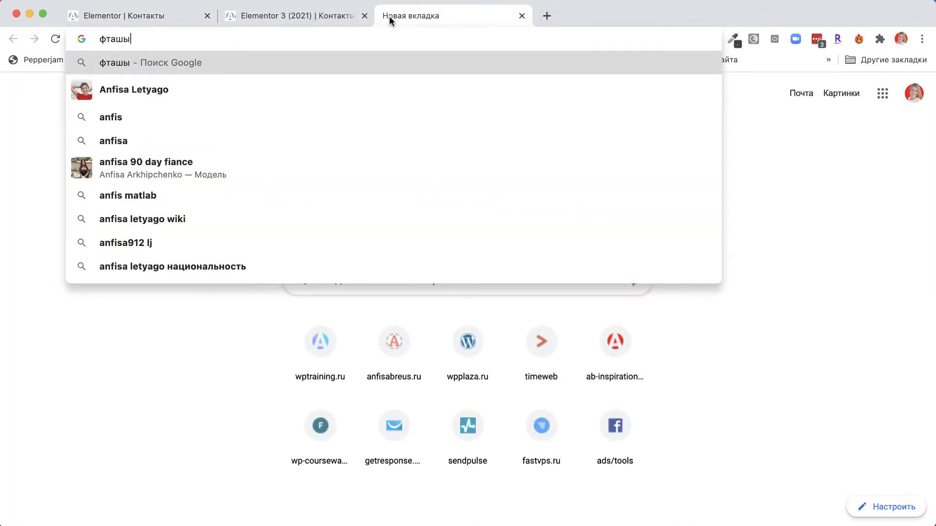
{"action": "key", "text": "BackSpace"}
{"action": "type", "text": "anfisa"}
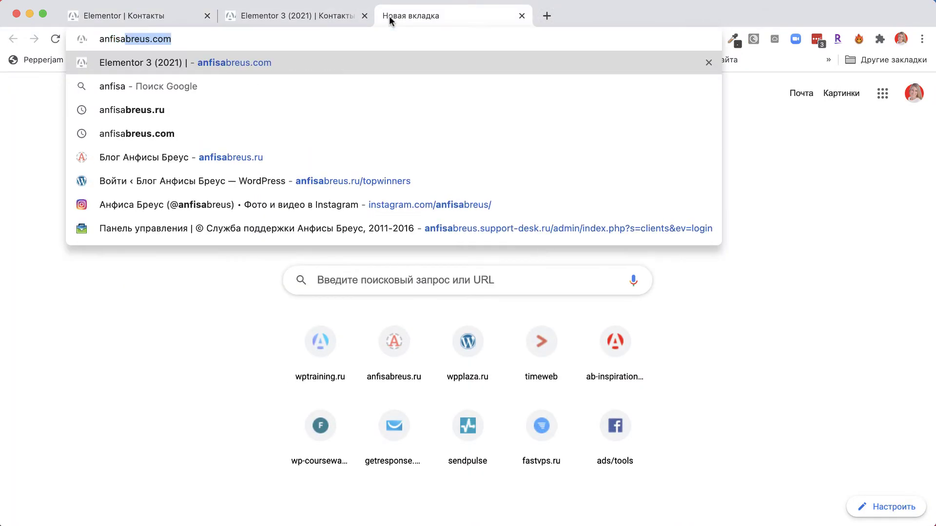
{"action": "key", "text": "Return"}
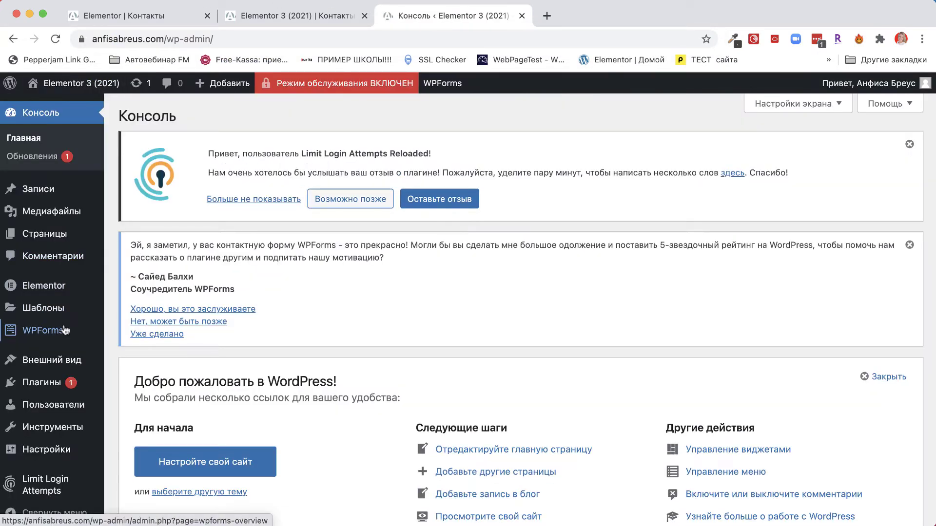
Step: Show Elementor's Интеграции settings and open the reCAPTCHA V3 link in a new tab
{"action": "mouse_move", "coordinate": [61, 330]}
{"action": "mouse_move", "coordinate": [58, 287]}
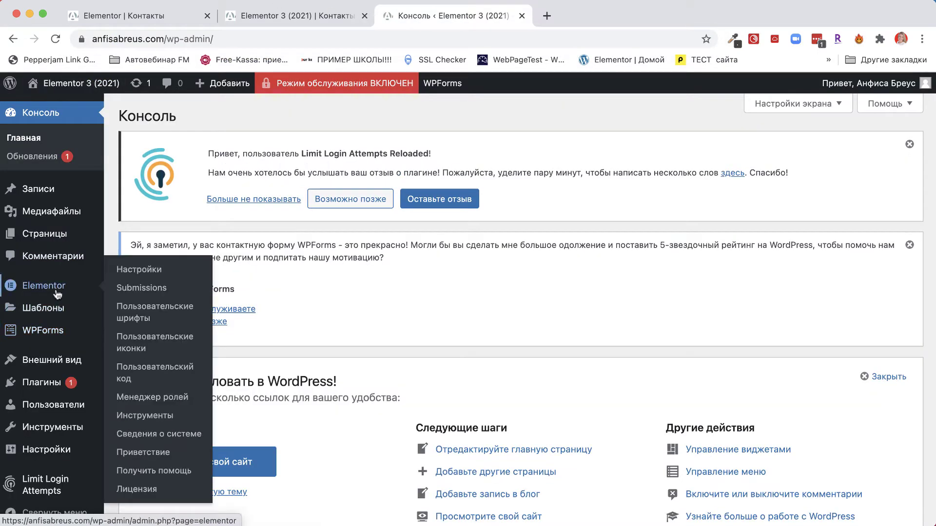
{"action": "left_click", "coordinate": [131, 277]}
{"action": "left_click", "coordinate": [274, 277]}
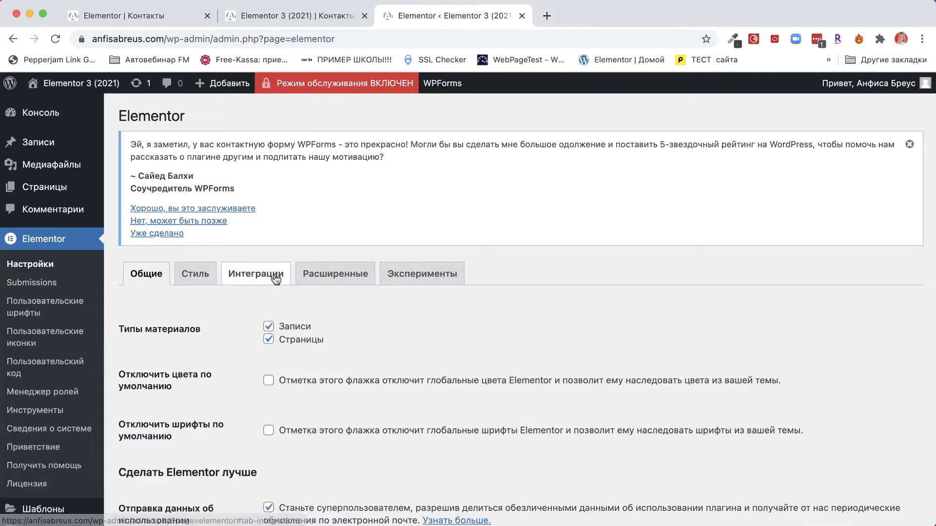
{"action": "scroll", "coordinate": [182, 457], "scroll_direction": "down", "scroll_amount": 3}
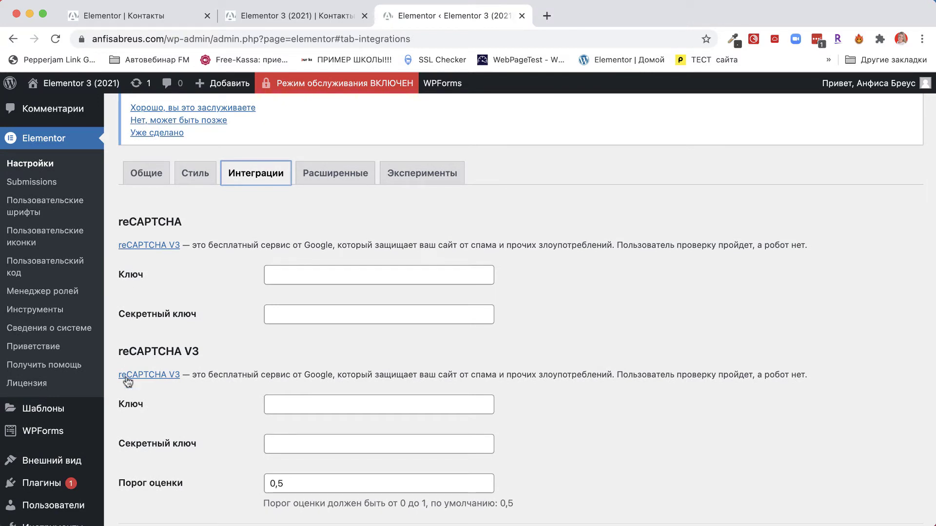
{"action": "scroll", "coordinate": [181, 351], "scroll_direction": "down", "scroll_amount": 2}
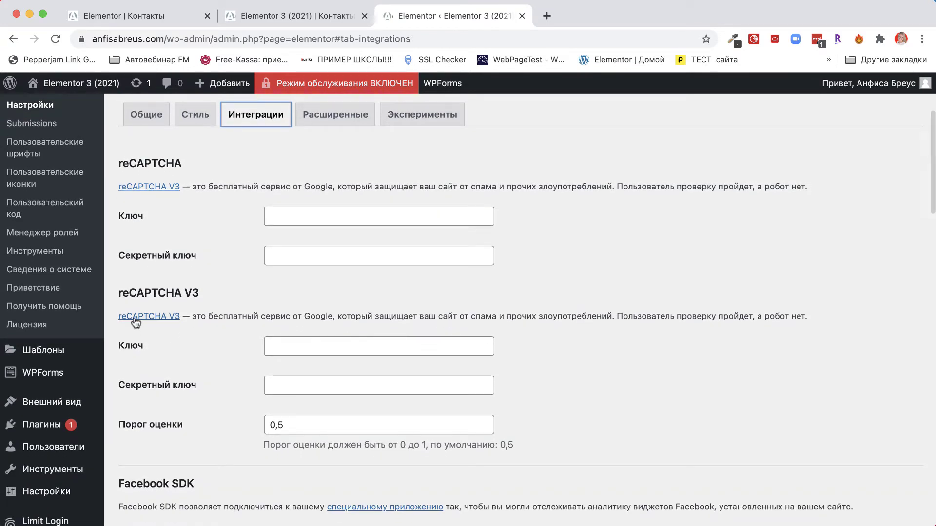
{"action": "right_click", "coordinate": [134, 317]}
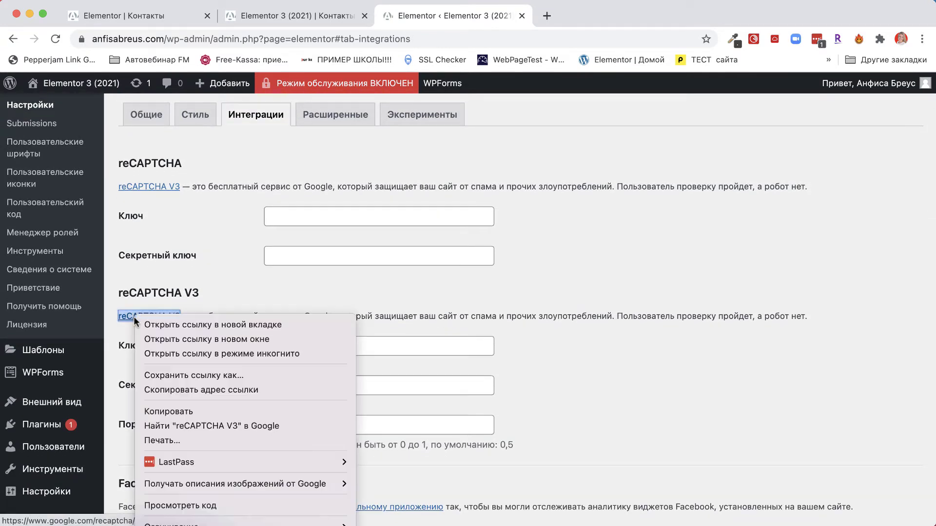
{"action": "left_click", "coordinate": [168, 324]}
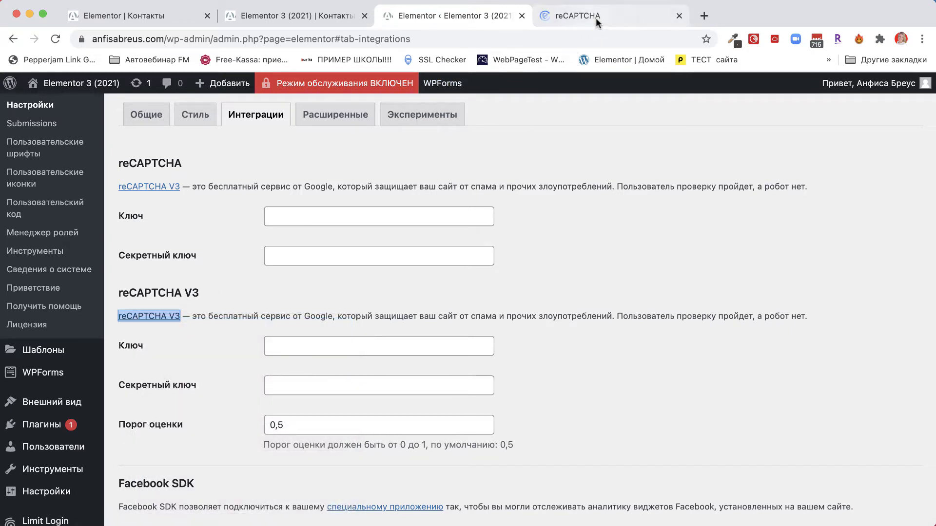
Step: Start a new site in the reCAPTCHA admin console, labelled with the owner's name, using reCAPTCHA v3
{"action": "left_click", "coordinate": [596, 17]}
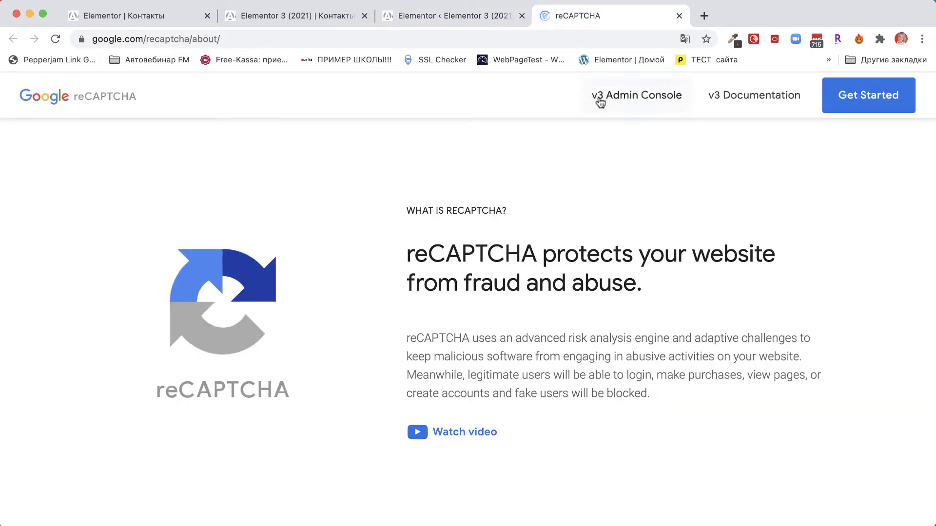
{"action": "left_click", "coordinate": [639, 101]}
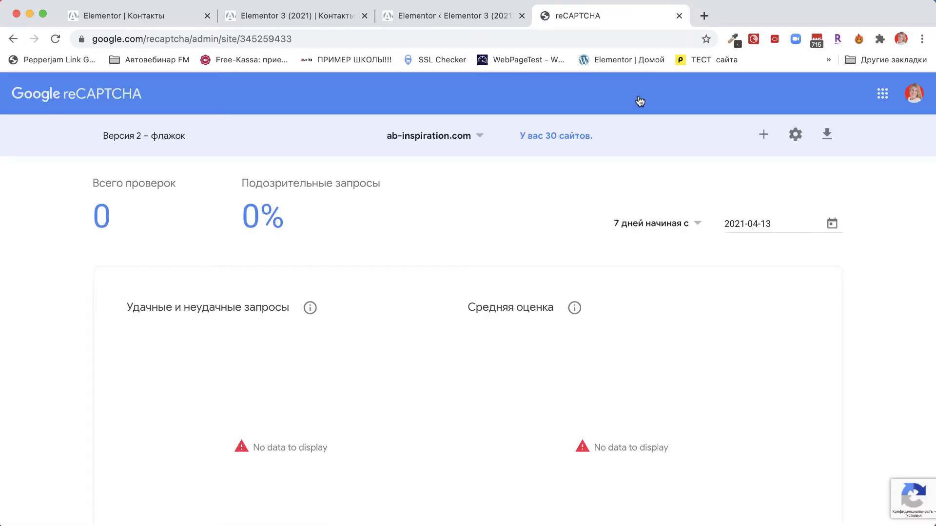
{"action": "left_click", "coordinate": [763, 136]}
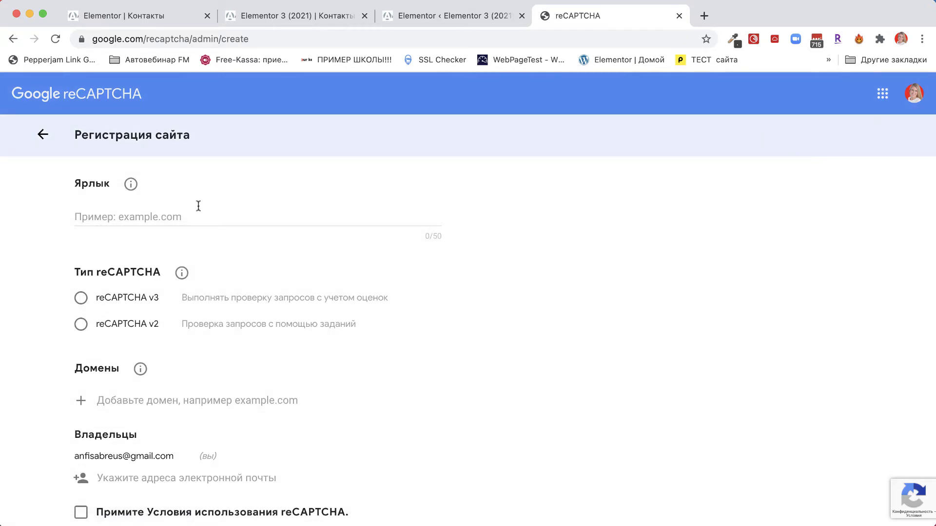
{"action": "left_click", "coordinate": [103, 215]}
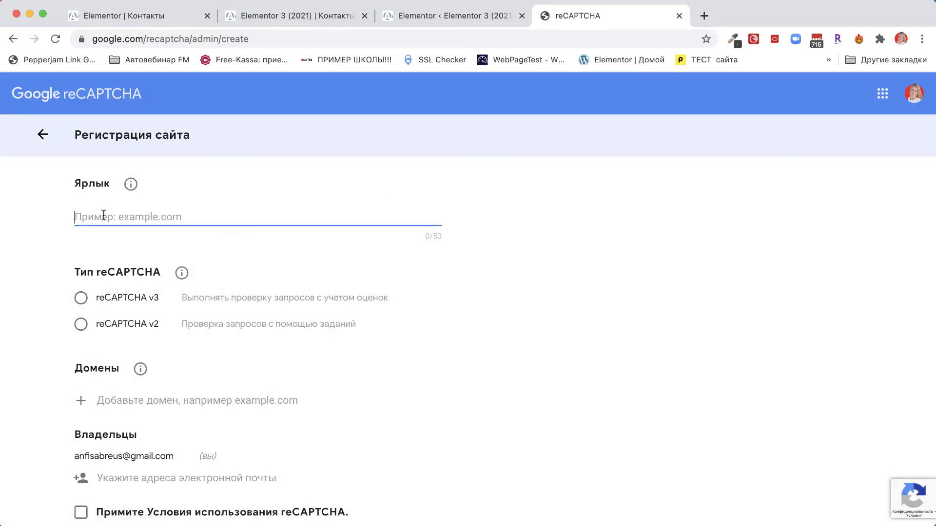
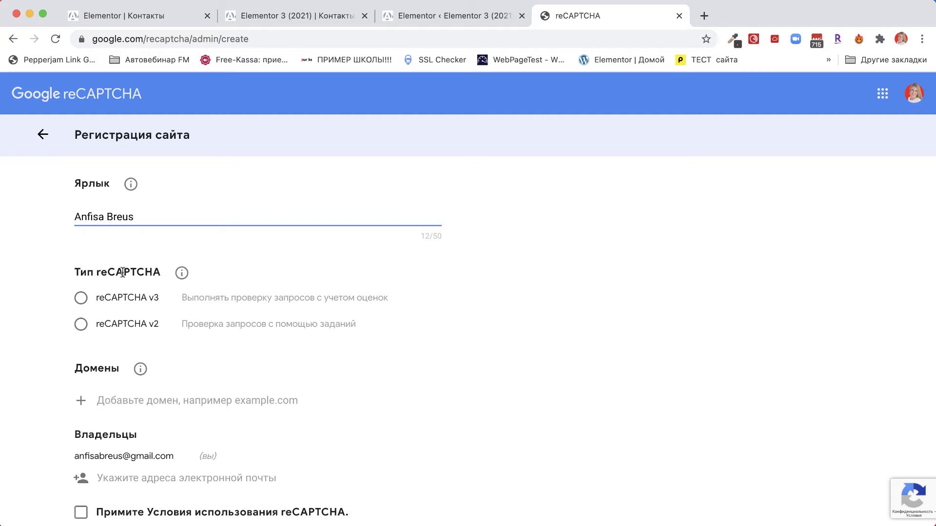
{"action": "left_click", "coordinate": [81, 304]}
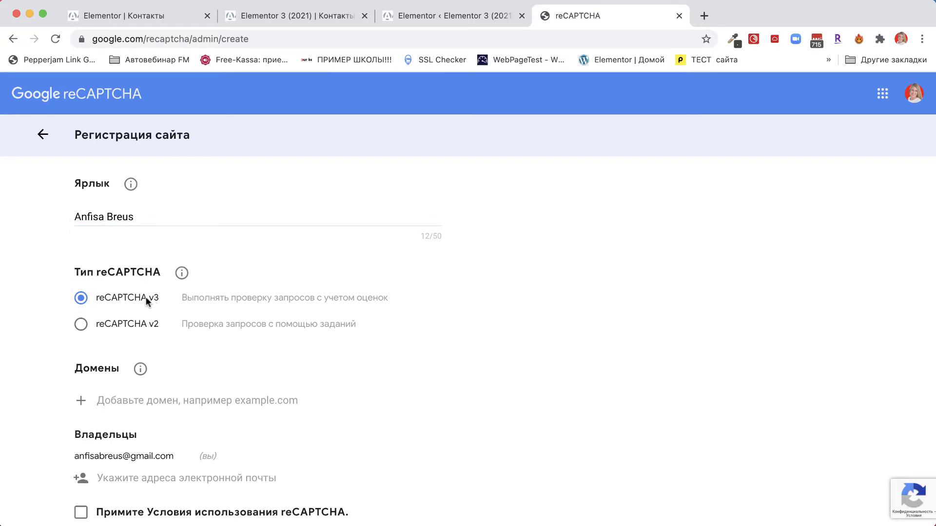
{"action": "scroll", "coordinate": [152, 297], "scroll_direction": "down", "scroll_amount": 3}
{"action": "left_click", "coordinate": [123, 292]}
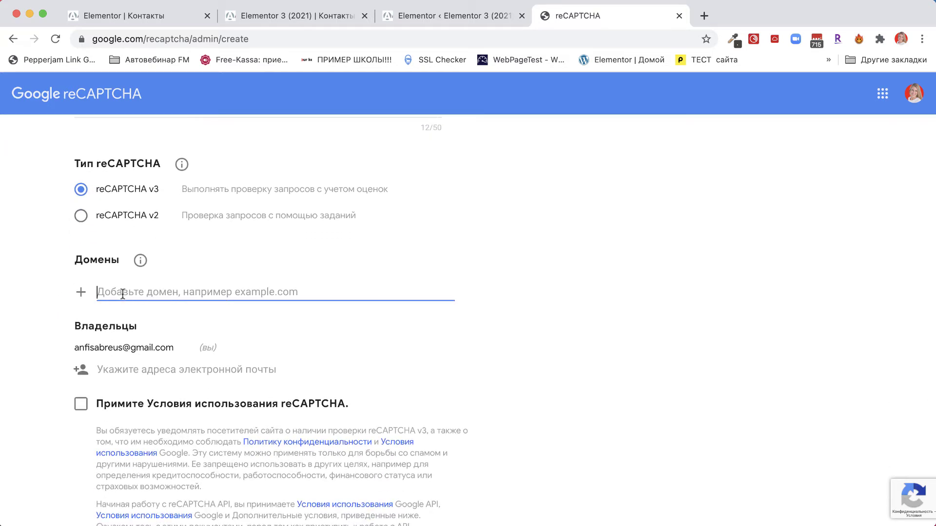
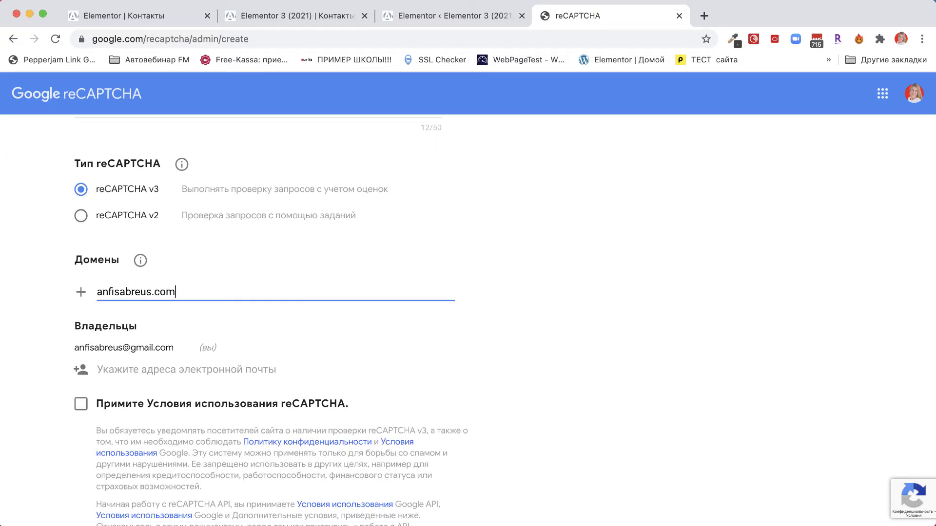
{"action": "scroll", "coordinate": [133, 311], "scroll_direction": "down", "scroll_amount": 3}
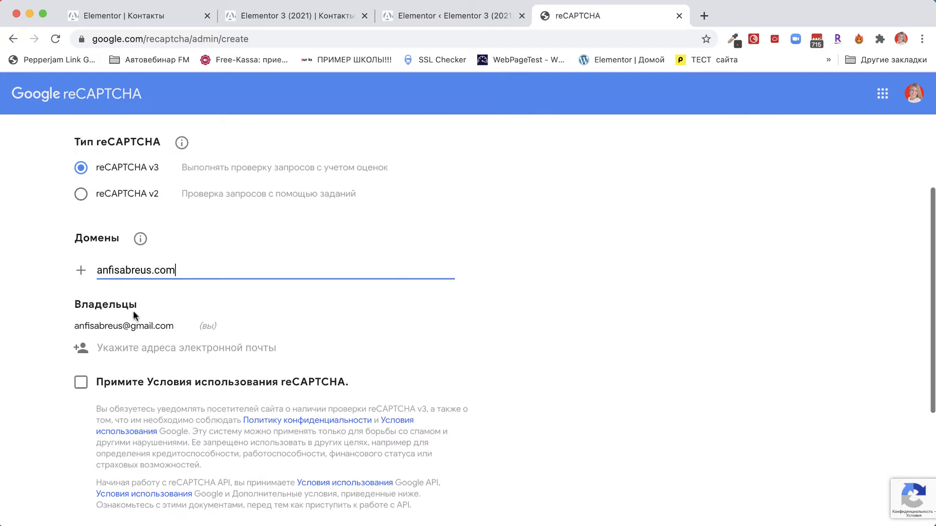
{"action": "left_click_drag", "start_coordinate": [79, 284], "coordinate": [161, 283]}
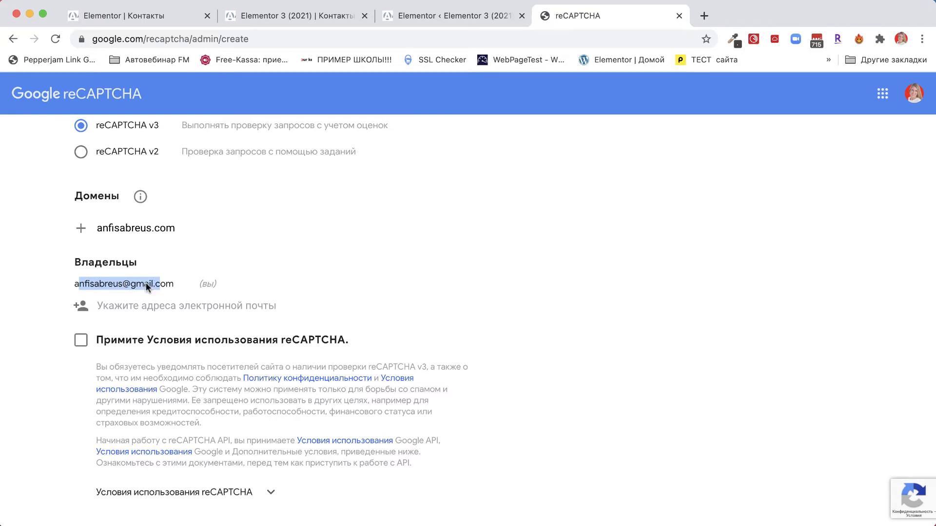
Step: Accept the reCAPTCHA Terms of Service and submit the registration
{"action": "scroll", "coordinate": [146, 286], "scroll_direction": "down", "scroll_amount": 3}
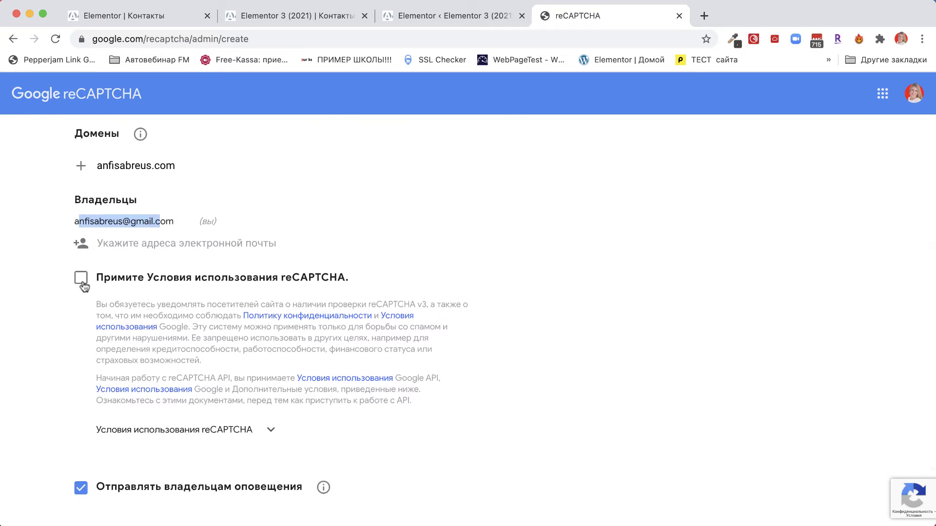
{"action": "left_click", "coordinate": [80, 279]}
{"action": "scroll", "coordinate": [167, 309], "scroll_direction": "down", "scroll_amount": 1}
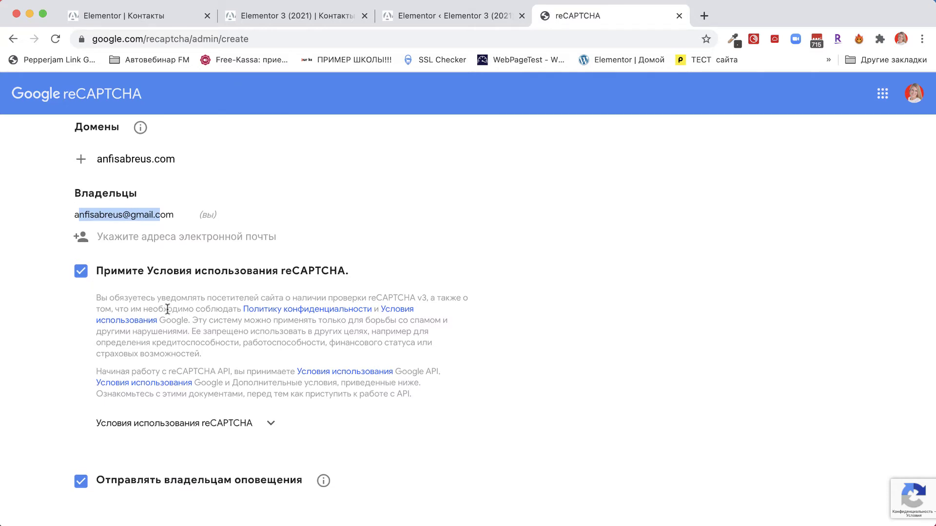
{"action": "scroll", "coordinate": [167, 309], "scroll_direction": "down", "scroll_amount": 4}
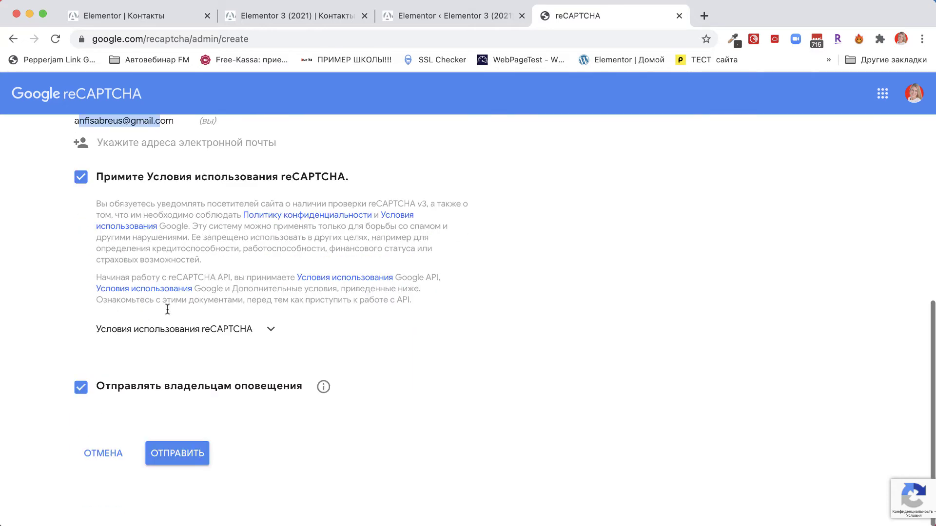
{"action": "left_click", "coordinate": [184, 456]}
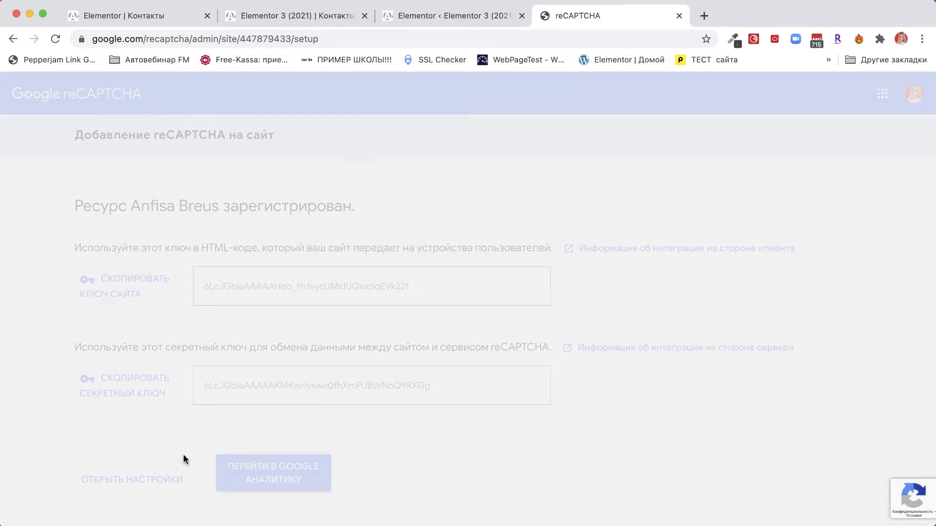
Step: Paste the reCAPTCHA site key into Elementor's V3 Ключ field
{"action": "left_click", "coordinate": [122, 285]}
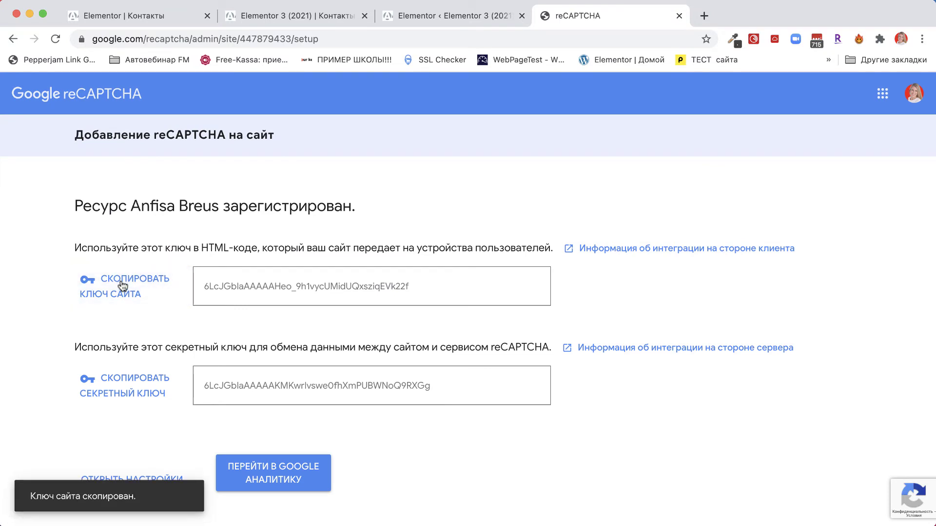
{"action": "left_click", "coordinate": [458, 13]}
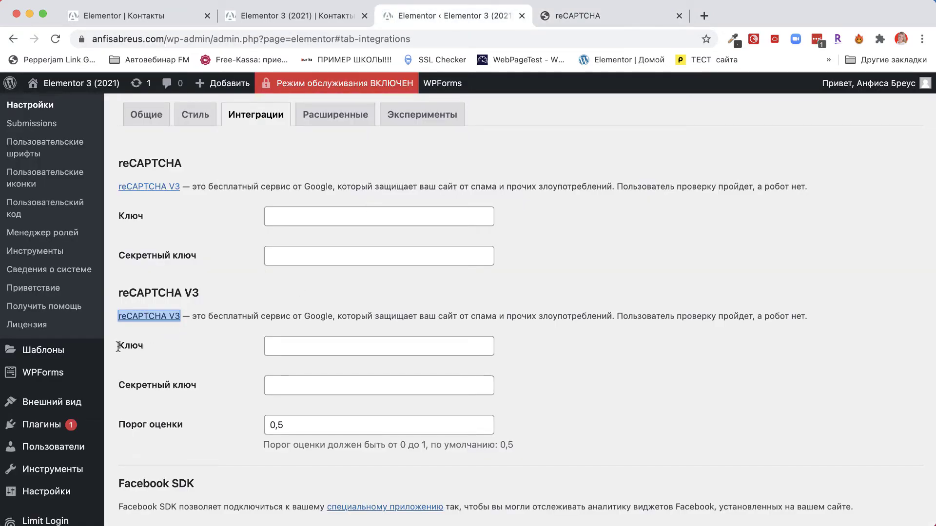
{"action": "left_click", "coordinate": [299, 351]}
{"action": "right_click", "coordinate": [287, 352]}
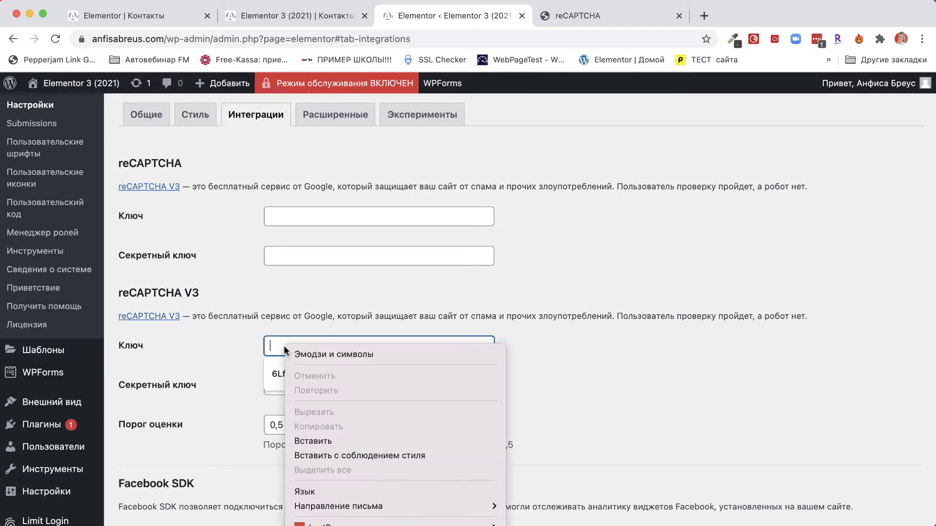
{"action": "left_click", "coordinate": [308, 434]}
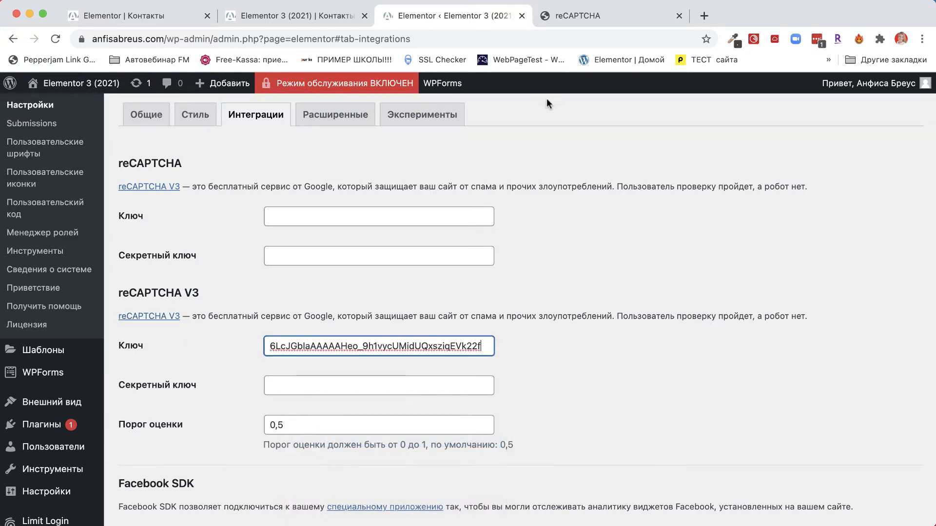
Step: Paste the secret key into Секретный ключ and save the integration settings
{"action": "left_click", "coordinate": [569, 16]}
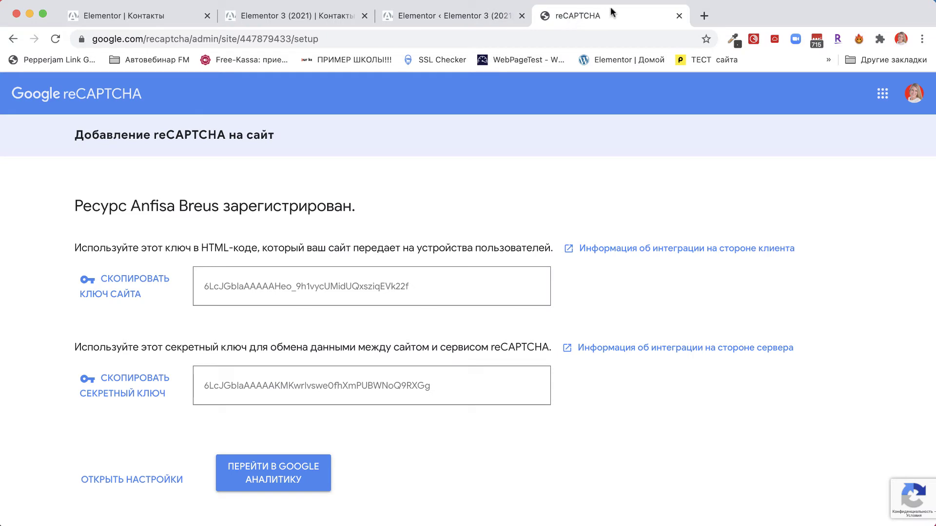
{"action": "left_click", "coordinate": [134, 382]}
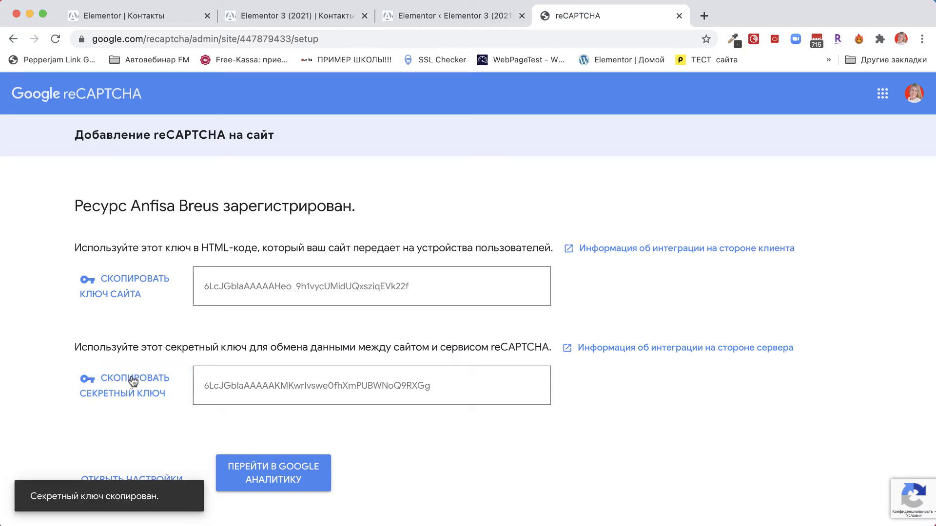
{"action": "left_click", "coordinate": [455, 15]}
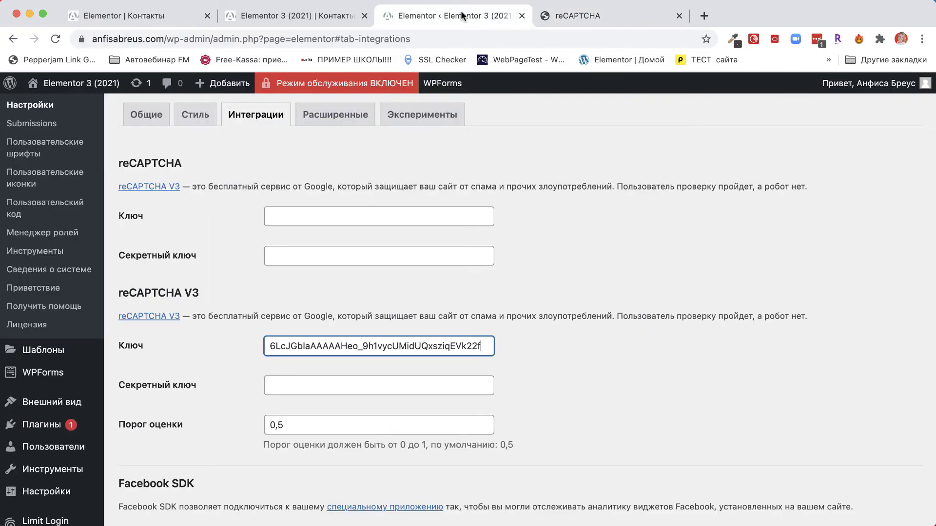
{"action": "left_click", "coordinate": [285, 384]}
{"action": "right_click", "coordinate": [285, 385]}
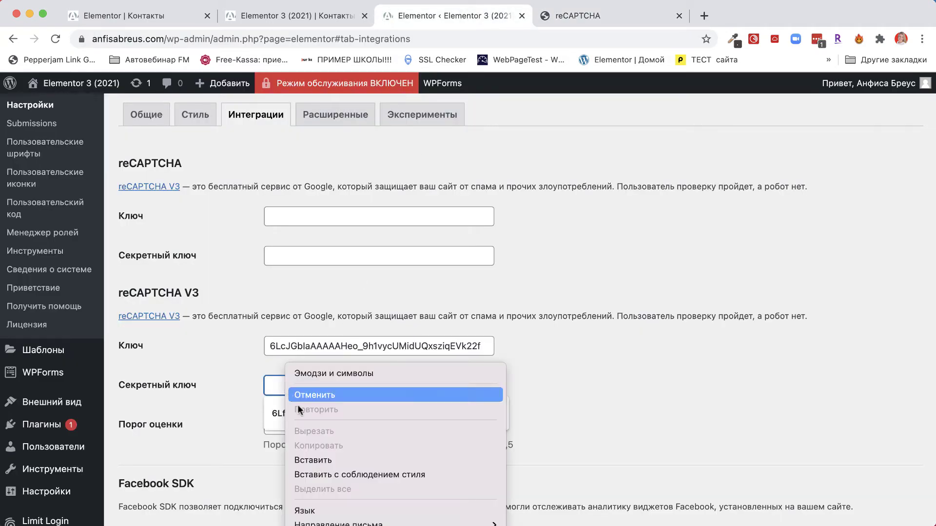
{"action": "left_click", "coordinate": [309, 455]}
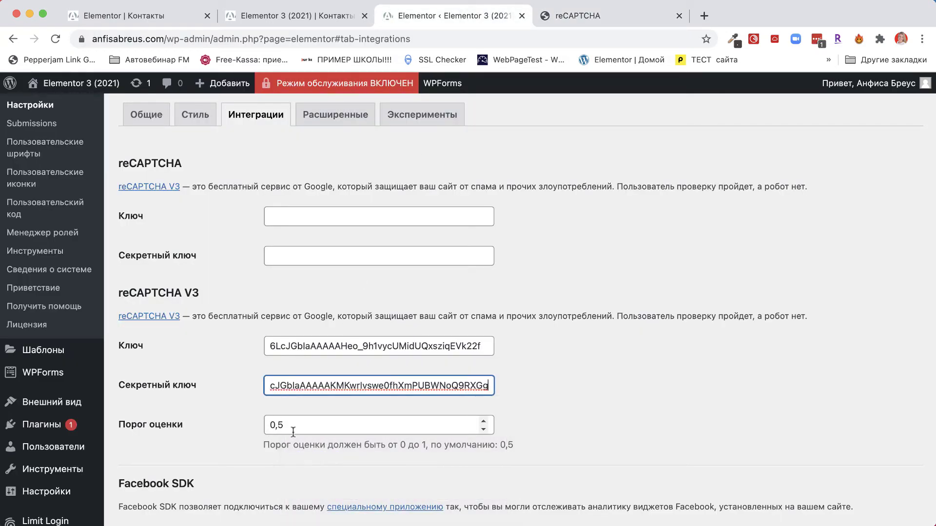
{"action": "scroll", "coordinate": [262, 444], "scroll_direction": "down", "scroll_amount": 20}
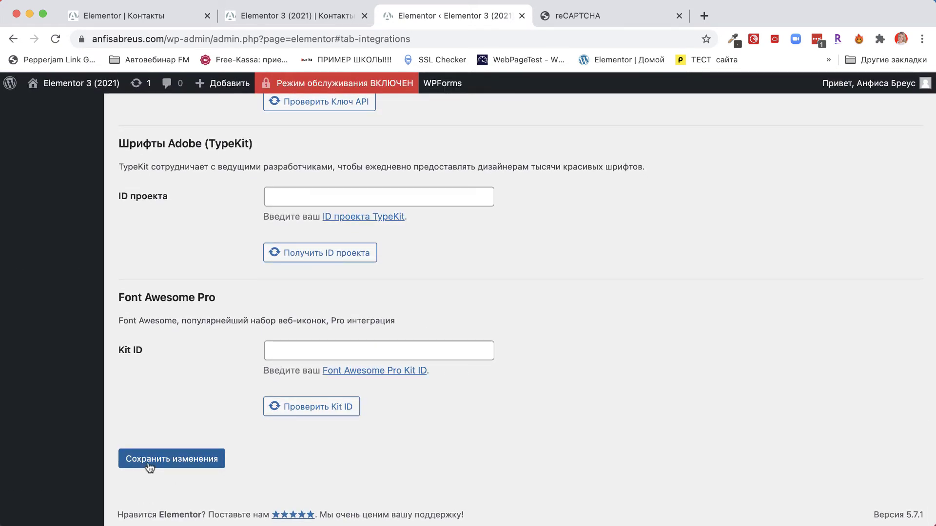
{"action": "left_click", "coordinate": [150, 462]}
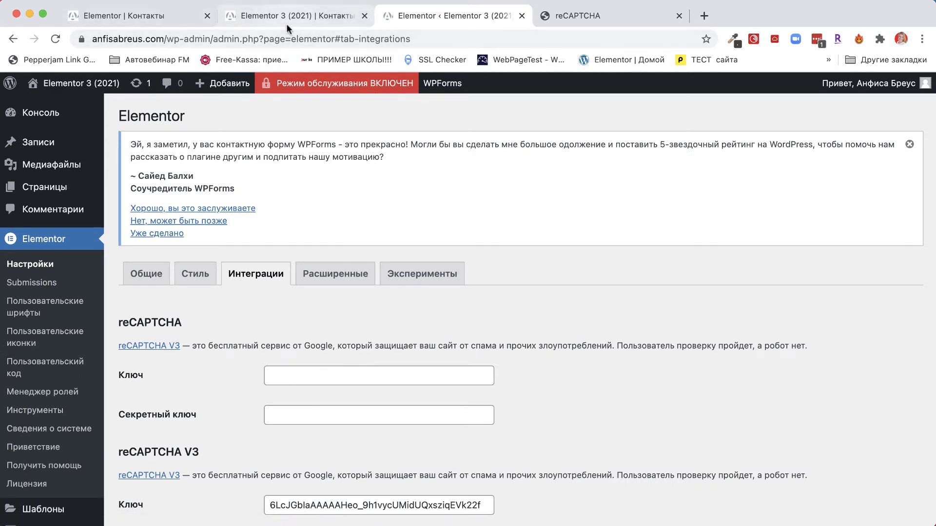
Step: Load the live Contacts page by stripping the preview parameters from its address
{"action": "left_click", "coordinate": [263, 13]}
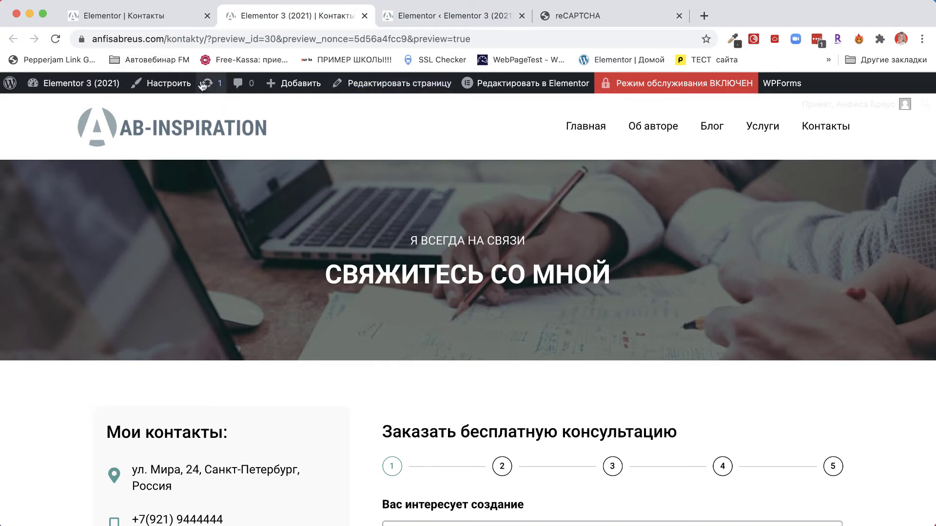
{"action": "left_click_drag", "start_coordinate": [207, 39], "coordinate": [541, 47]}
{"action": "key", "text": "BackSpace"}
{"action": "key", "text": "Return"}
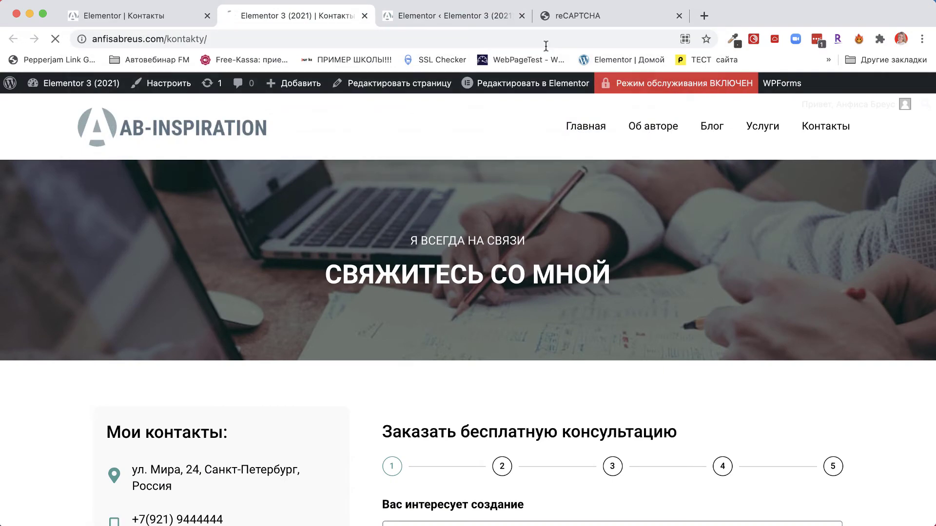
{"action": "scroll", "coordinate": [537, 340], "scroll_direction": "down", "scroll_amount": 10}
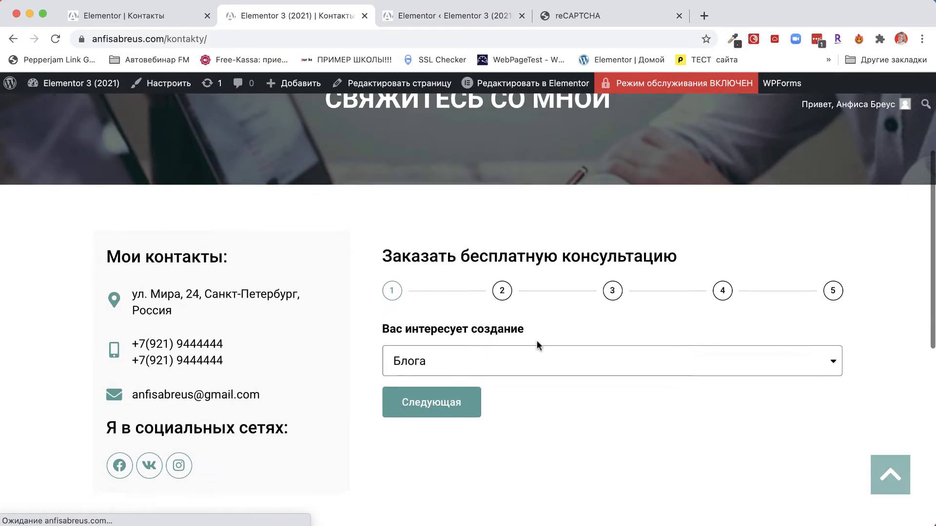
{"action": "scroll", "coordinate": [434, 357], "scroll_direction": "down", "scroll_amount": 2}
Step: Step the consultation form through to its final contact-details step, then return to the editor
{"action": "left_click", "coordinate": [434, 358]}
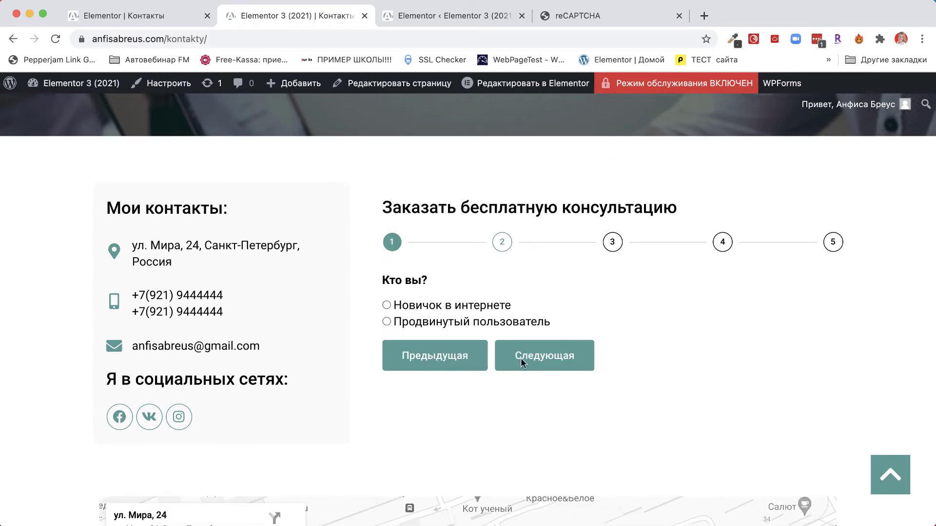
{"action": "left_click", "coordinate": [534, 354]}
{"action": "left_click", "coordinate": [534, 354]}
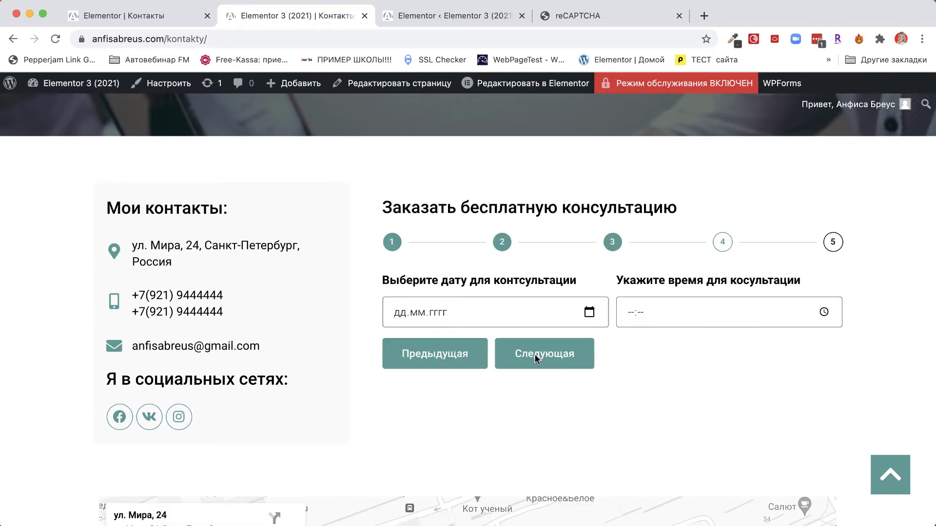
{"action": "left_click", "coordinate": [534, 354]}
{"action": "scroll", "coordinate": [725, 339], "scroll_direction": "down", "scroll_amount": 3}
{"action": "scroll", "coordinate": [725, 339], "scroll_direction": "down", "scroll_amount": 2}
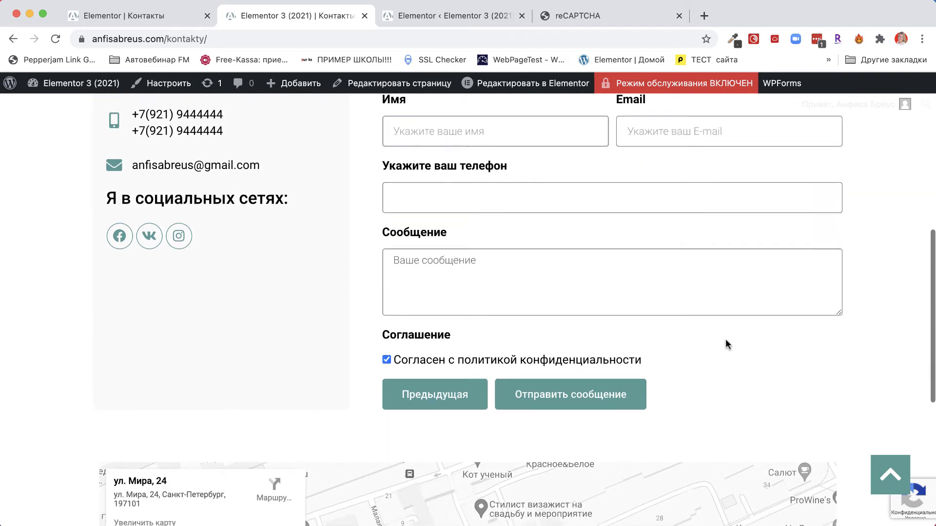
{"action": "scroll", "coordinate": [632, 295], "scroll_direction": "down", "scroll_amount": 3}
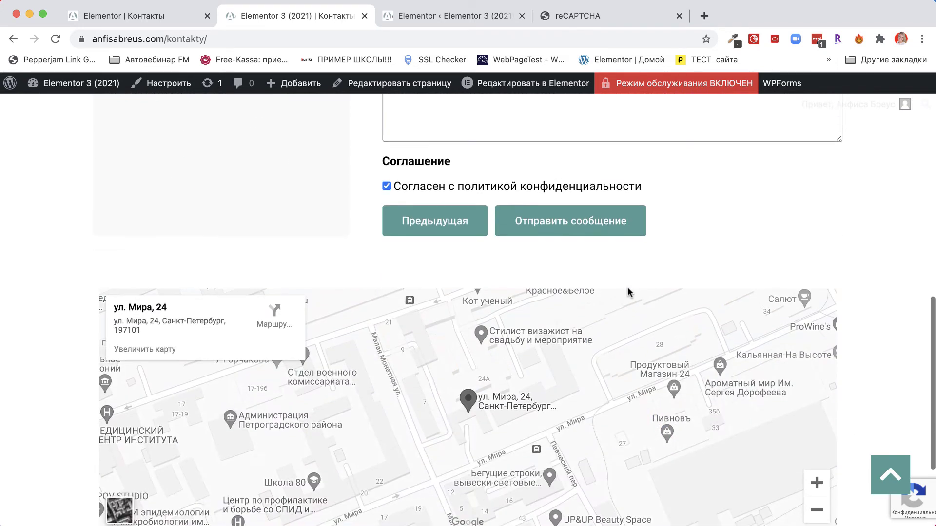
{"action": "scroll", "coordinate": [627, 288], "scroll_direction": "up", "scroll_amount": 1}
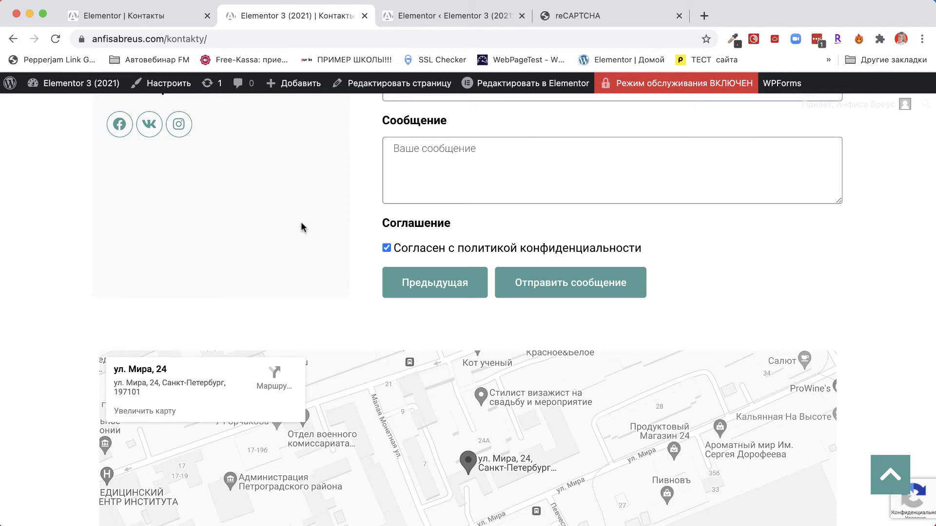
{"action": "left_click", "coordinate": [137, 22]}
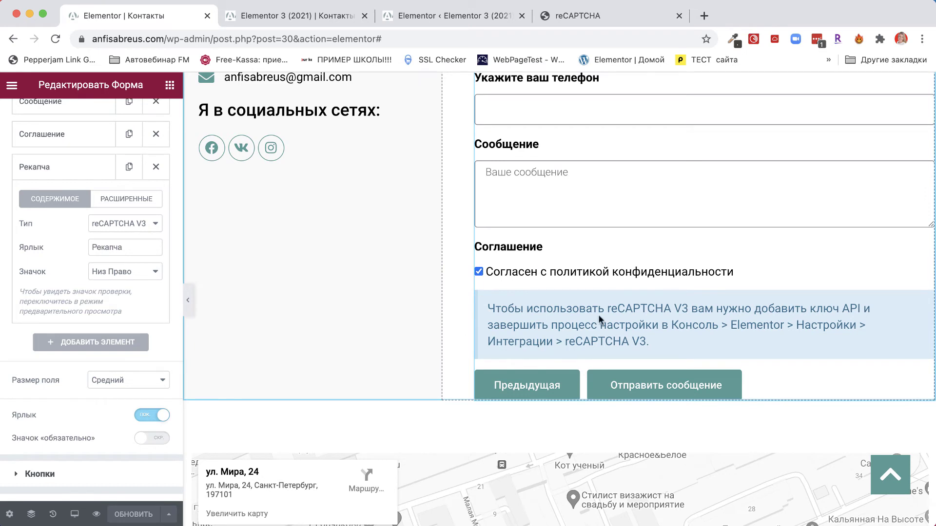
Step: Reload the Contacts page in the Elementor editor
{"action": "left_click", "coordinate": [54, 42]}
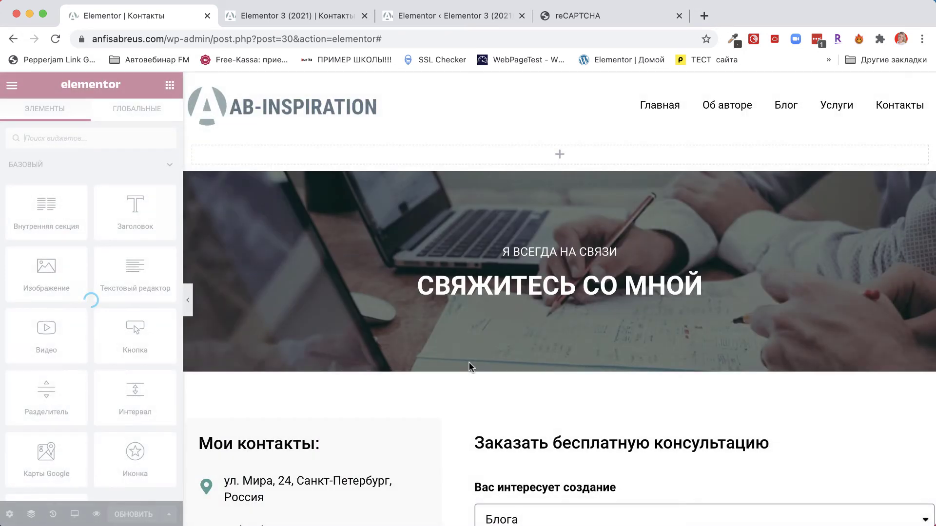
{"action": "scroll", "coordinate": [469, 365], "scroll_direction": "down", "scroll_amount": 5}
{"action": "scroll", "coordinate": [469, 366], "scroll_direction": "down", "scroll_amount": 2}
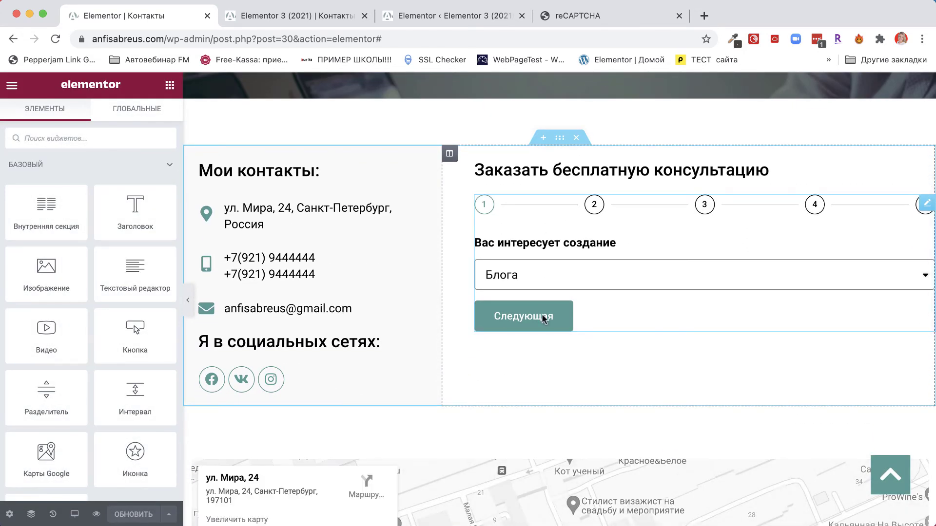
Step: Step the form preview to the contact-details step, now without the API-key notice, then reopen the widgets panel
{"action": "left_click", "coordinate": [539, 323]}
{"action": "left_click", "coordinate": [538, 317]}
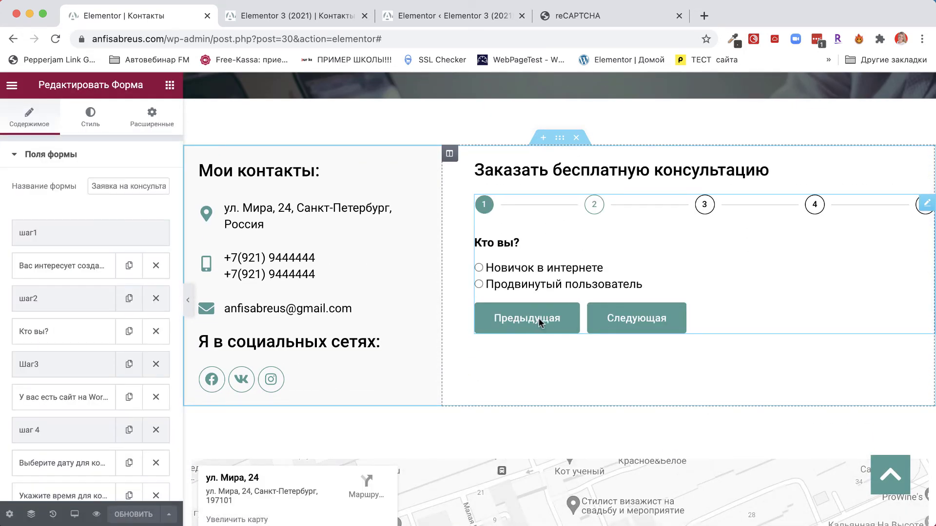
{"action": "left_click", "coordinate": [633, 317]}
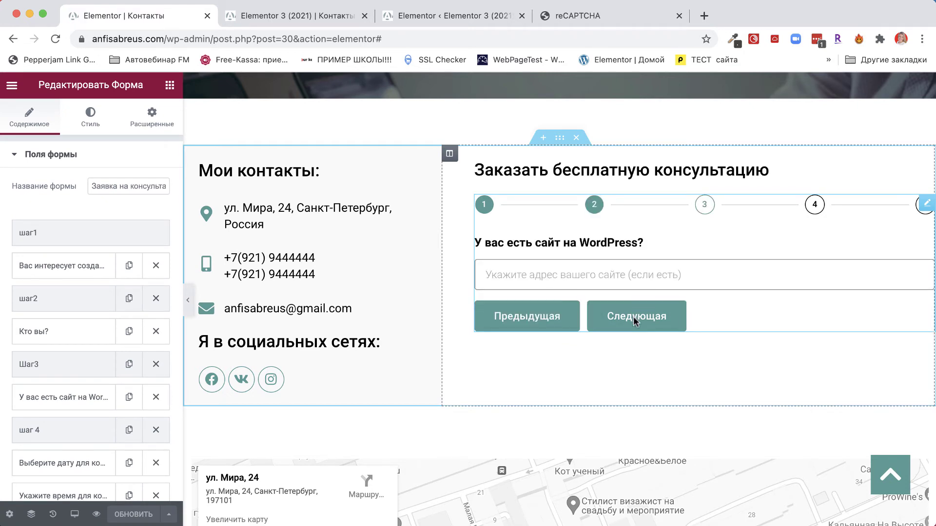
{"action": "left_click", "coordinate": [633, 317]}
{"action": "left_click", "coordinate": [633, 317]}
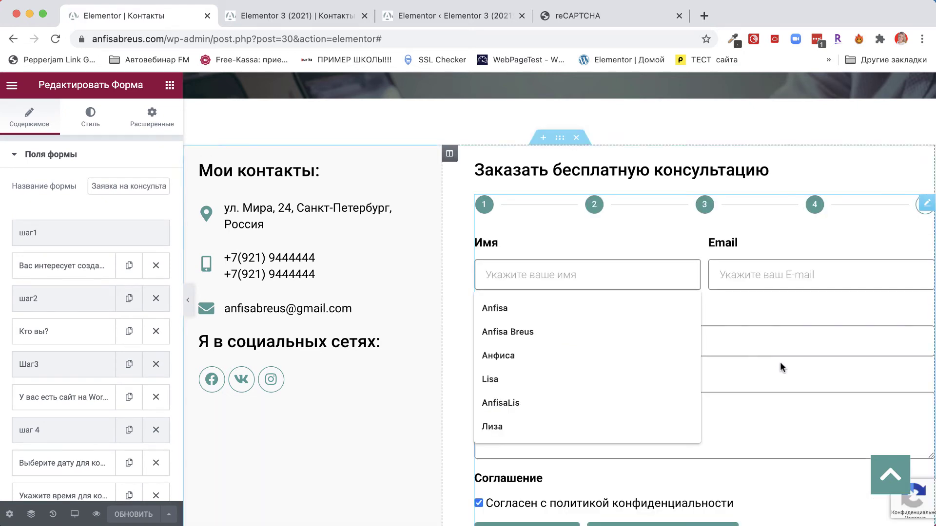
{"action": "scroll", "coordinate": [780, 361], "scroll_direction": "down", "scroll_amount": 3}
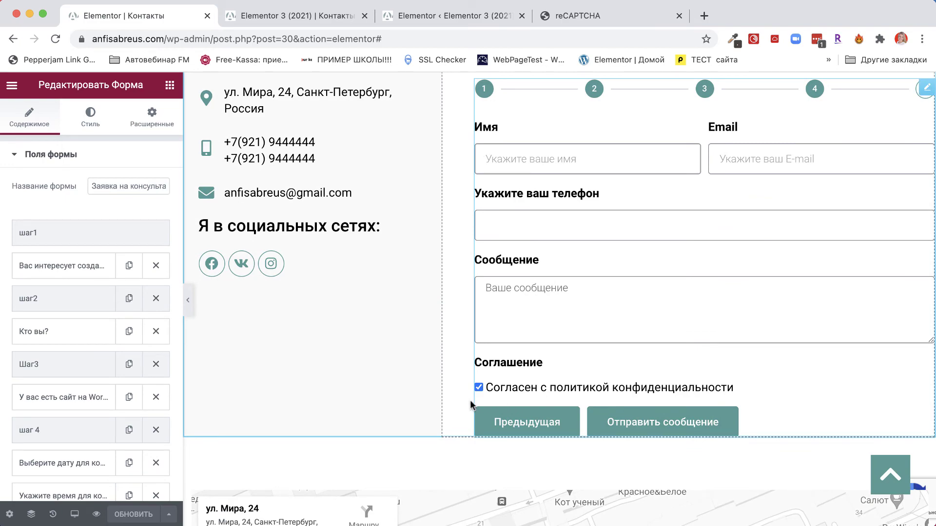
{"action": "scroll", "coordinate": [885, 365], "scroll_direction": "down", "scroll_amount": 8}
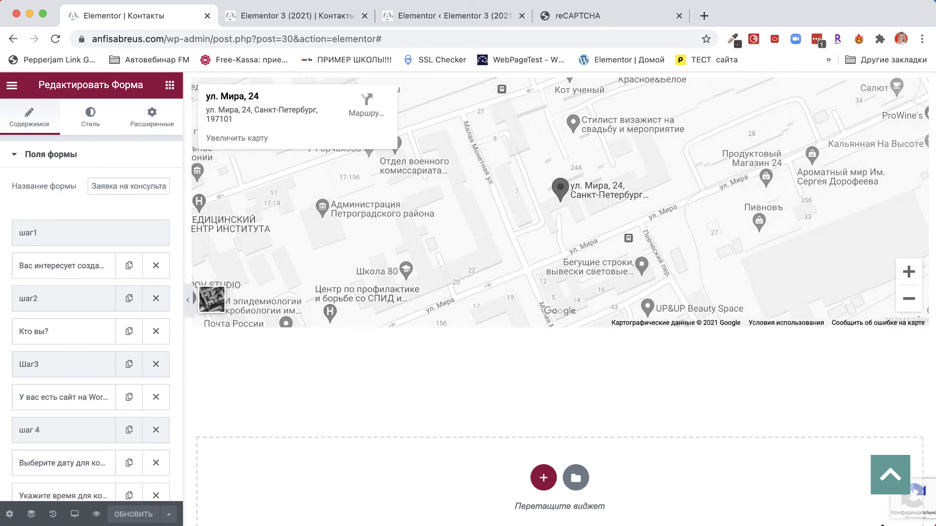
{"action": "scroll", "coordinate": [791, 426], "scroll_direction": "up", "scroll_amount": 8}
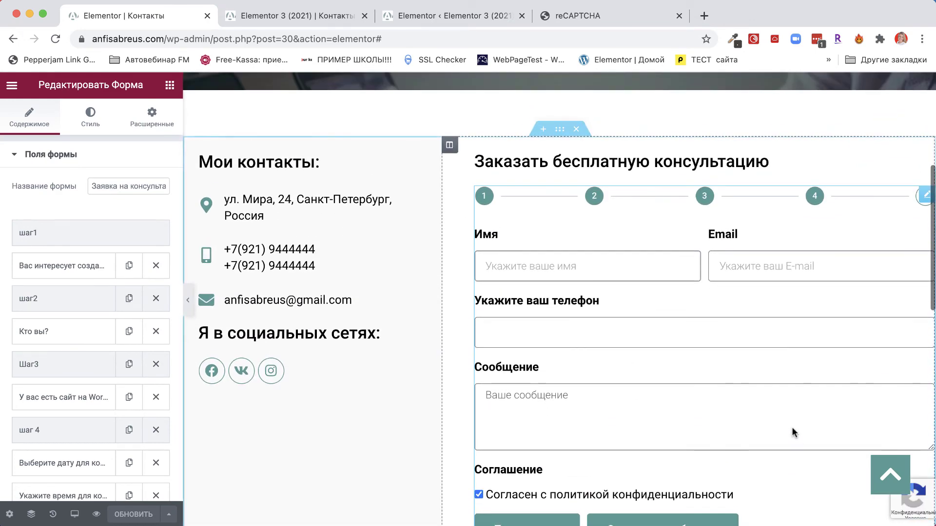
{"action": "scroll", "coordinate": [791, 427], "scroll_direction": "down", "scroll_amount": 2}
{"action": "scroll", "coordinate": [791, 427], "scroll_direction": "up", "scroll_amount": 1}
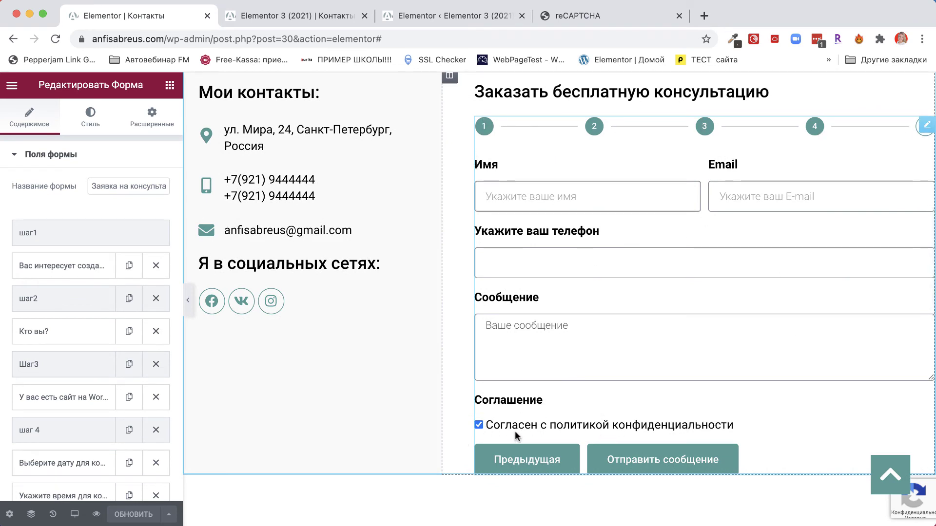
{"action": "left_click", "coordinate": [170, 85]}
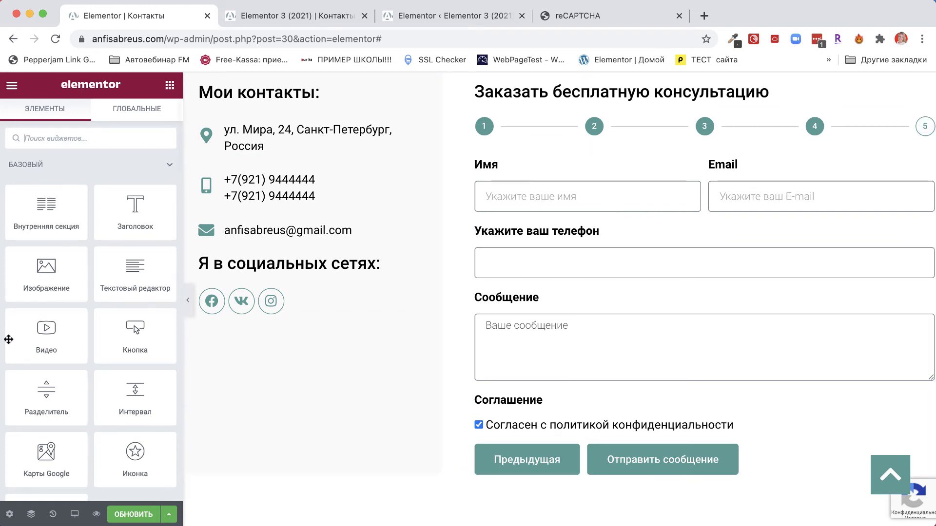
{"action": "scroll", "coordinate": [83, 380], "scroll_direction": "down", "scroll_amount": 6}
Step: Drop a new Форма widget above the multi-step form and add a reCAPTCHA V3 field
{"action": "scroll", "coordinate": [84, 380], "scroll_direction": "down", "scroll_amount": 1}
{"action": "left_click_drag", "start_coordinate": [128, 410], "coordinate": [513, 130]}
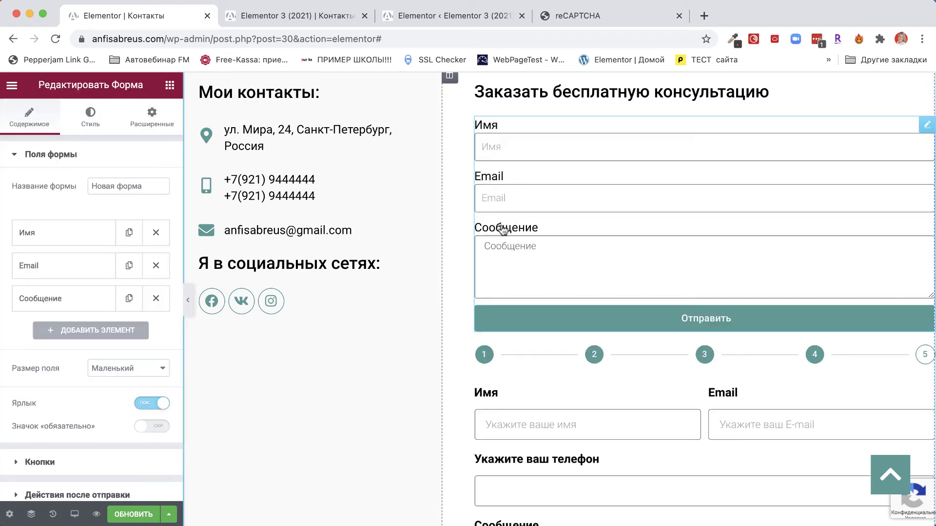
{"action": "left_click", "coordinate": [97, 330]}
{"action": "left_click", "coordinate": [122, 388]}
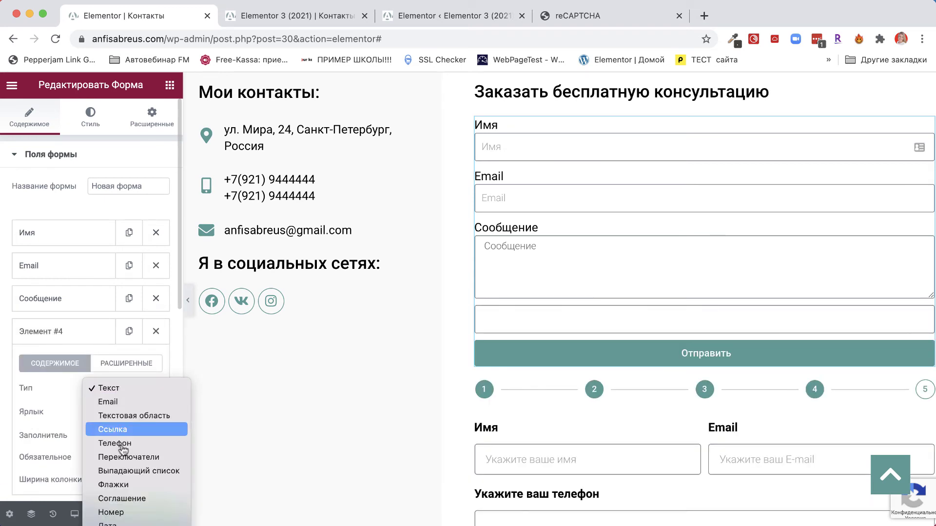
{"action": "left_click", "coordinate": [137, 497]}
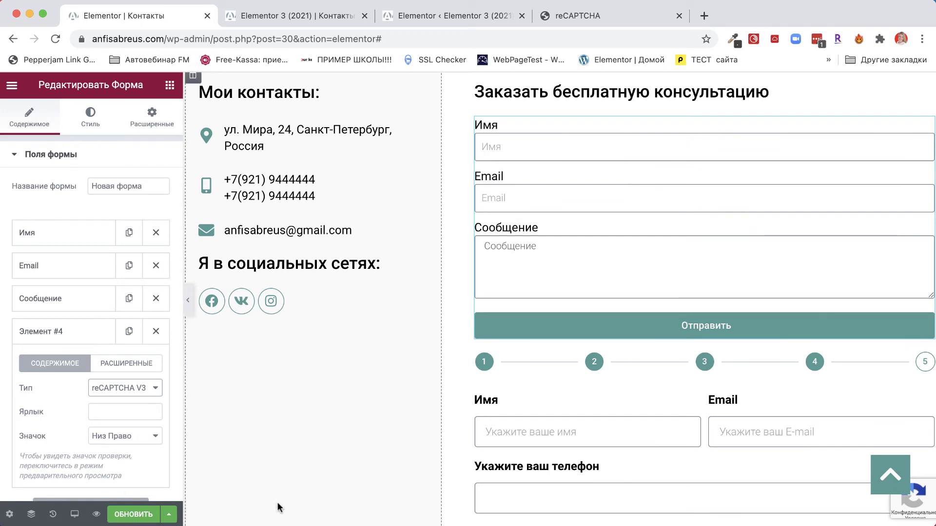
{"action": "scroll", "coordinate": [920, 335], "scroll_direction": "down", "scroll_amount": 2}
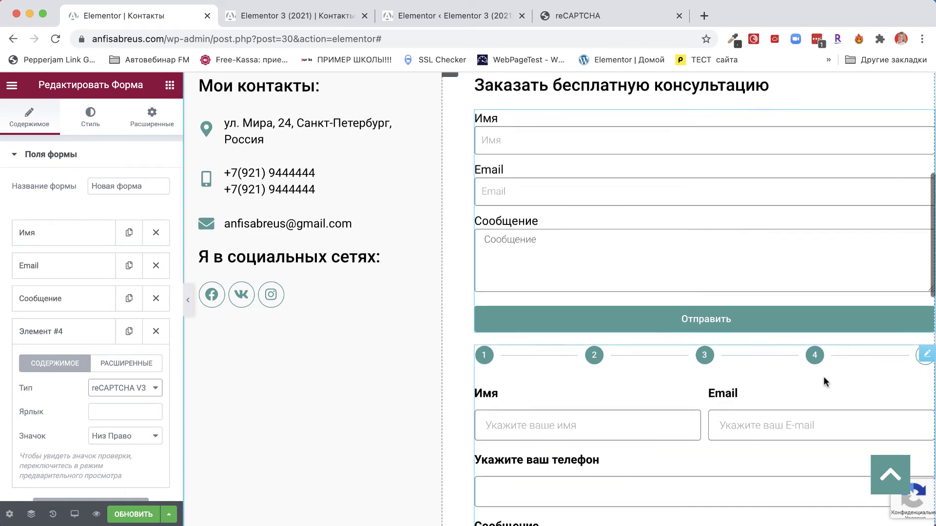
Step: Delete the multi-step form, label the reCAPTCHA field Рекапча, save, and preview the page
{"action": "right_click", "coordinate": [924, 331]}
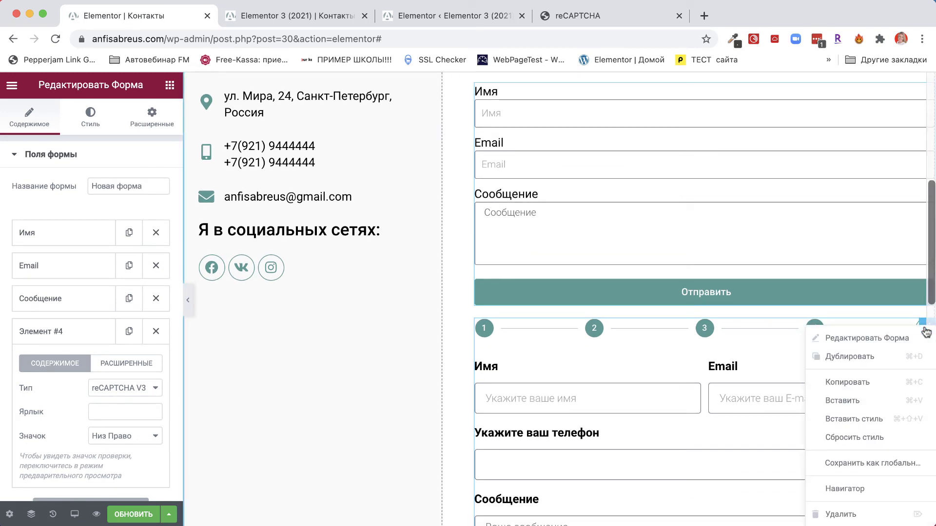
{"action": "left_click", "coordinate": [841, 515]}
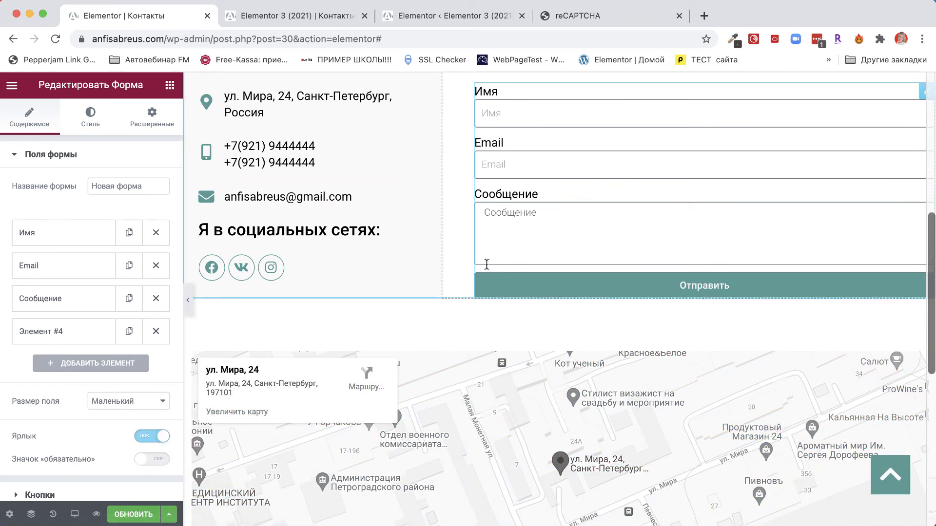
{"action": "left_click", "coordinate": [78, 343]}
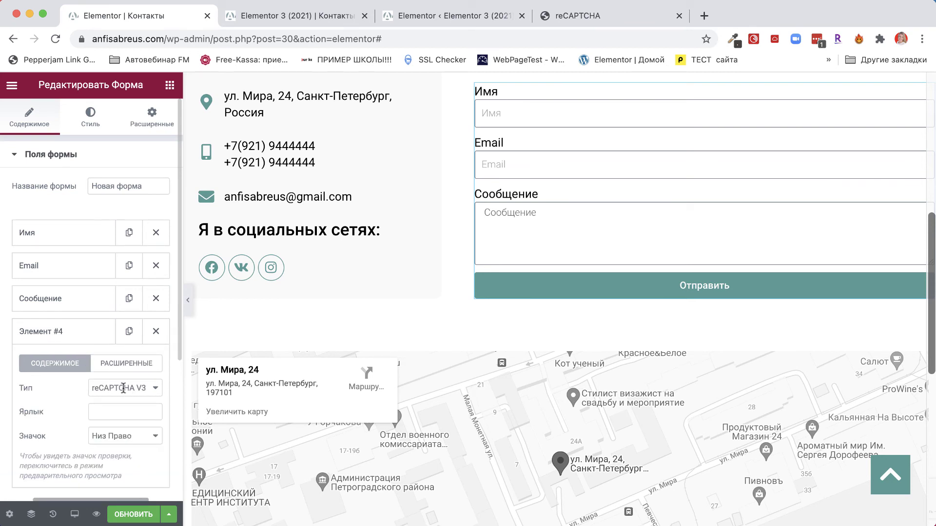
{"action": "left_click", "coordinate": [108, 410]}
{"action": "type", "text": "Ht"}
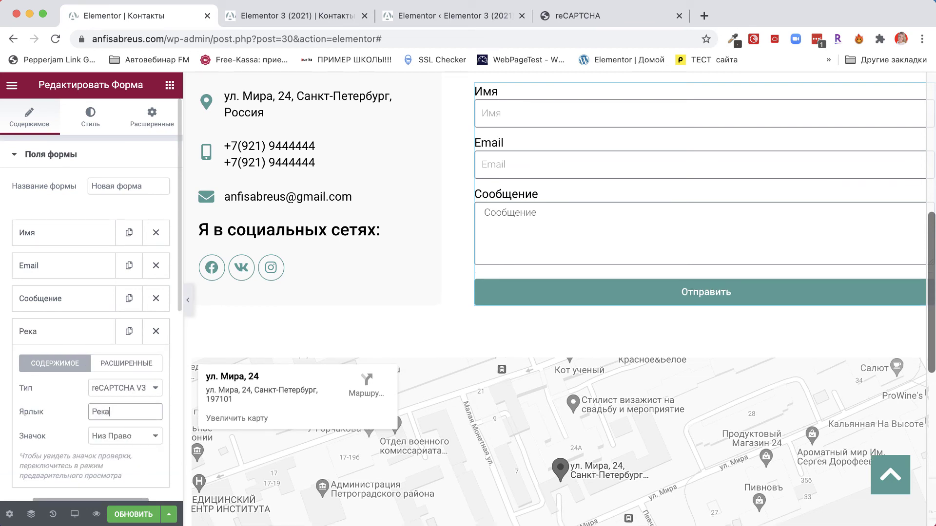
{"action": "type", "text": "капча"}
{"action": "left_click", "coordinate": [133, 514]}
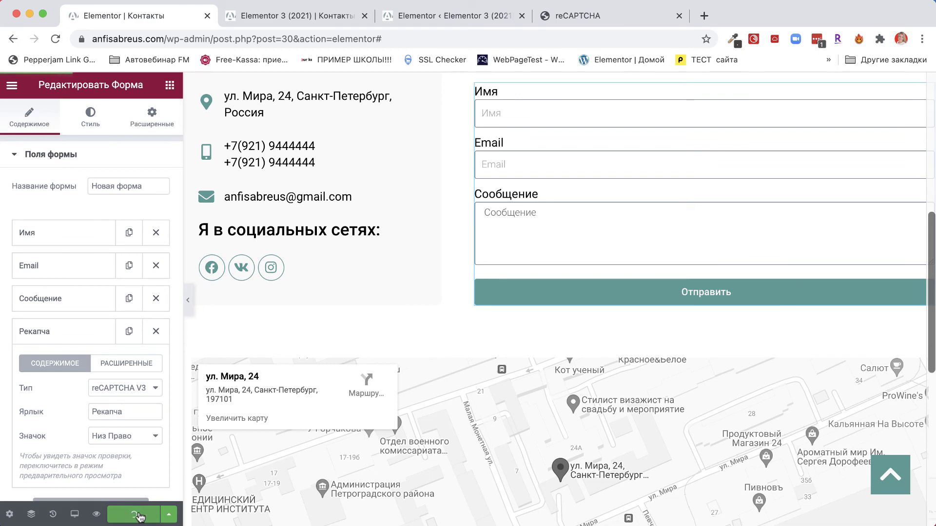
{"action": "left_click", "coordinate": [97, 514]}
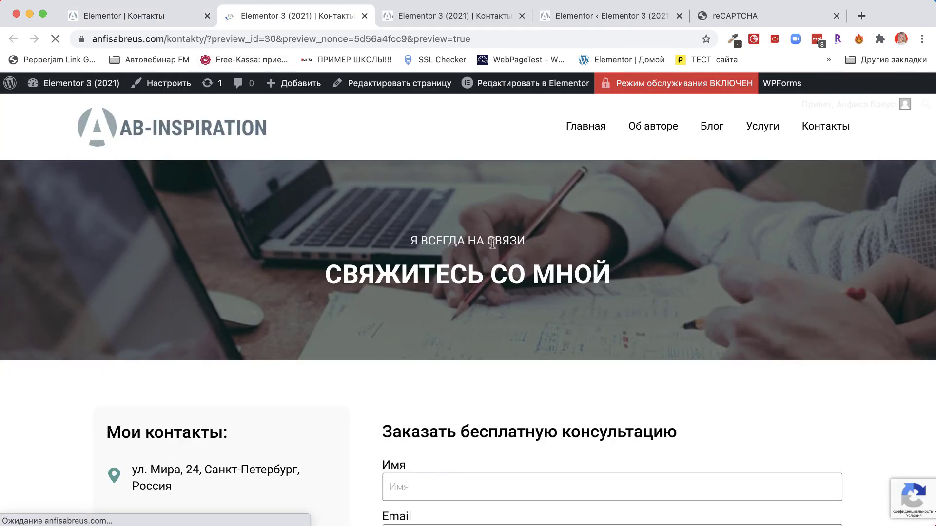
Step: Check the new name, email and message form on the live Contacts page, then return to the editor
{"action": "scroll", "coordinate": [492, 244], "scroll_direction": "down", "scroll_amount": 5}
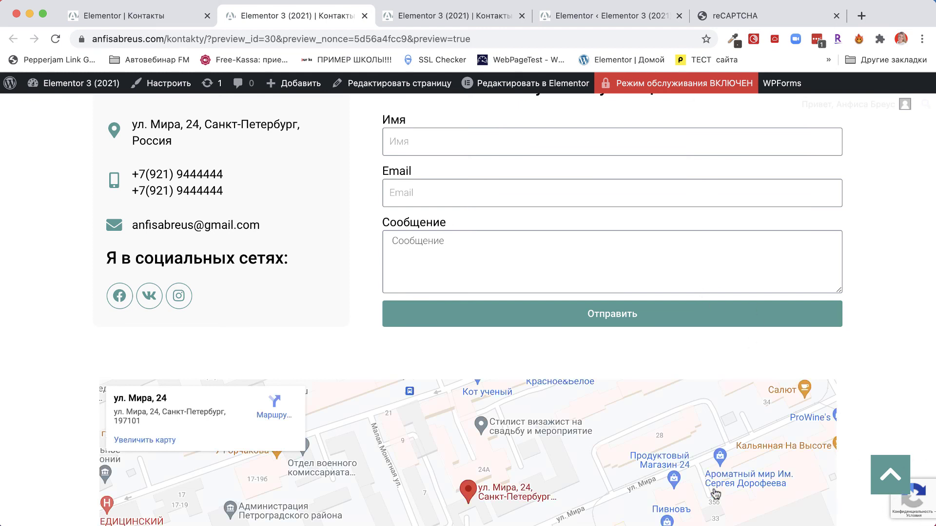
{"action": "left_click", "coordinate": [141, 16]}
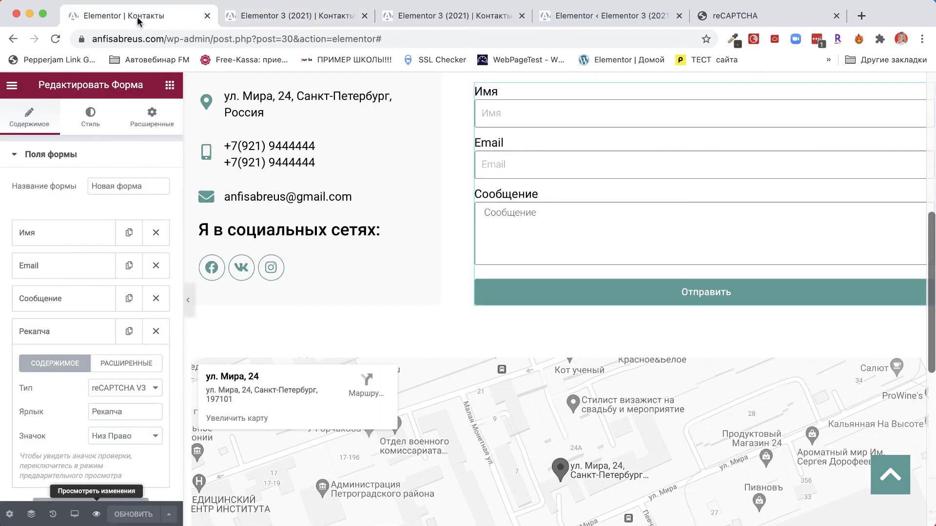
Step: Revert the История panel to «Записи Удалён», keeping only the multi-step form, and save
{"action": "scroll", "coordinate": [780, 219], "scroll_direction": "up", "scroll_amount": 3}
{"action": "right_click", "coordinate": [923, 162]}
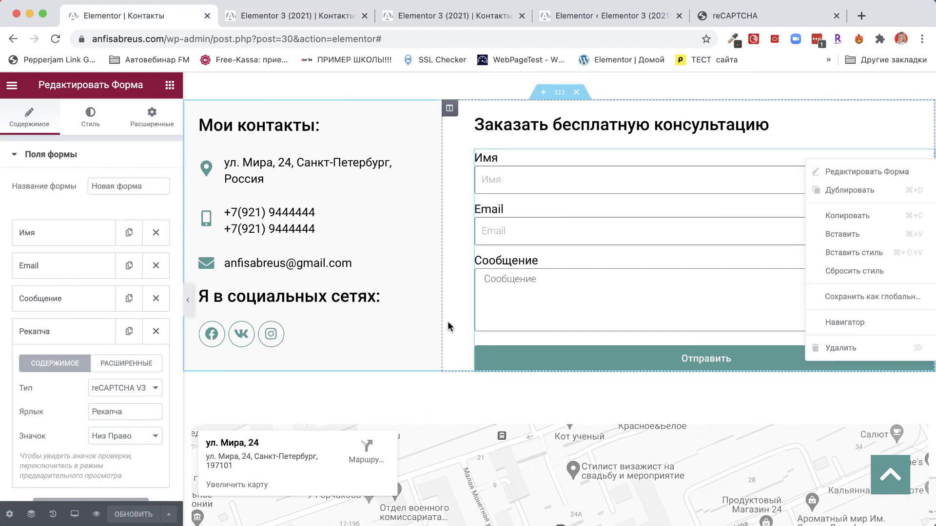
{"action": "left_click", "coordinate": [52, 514]}
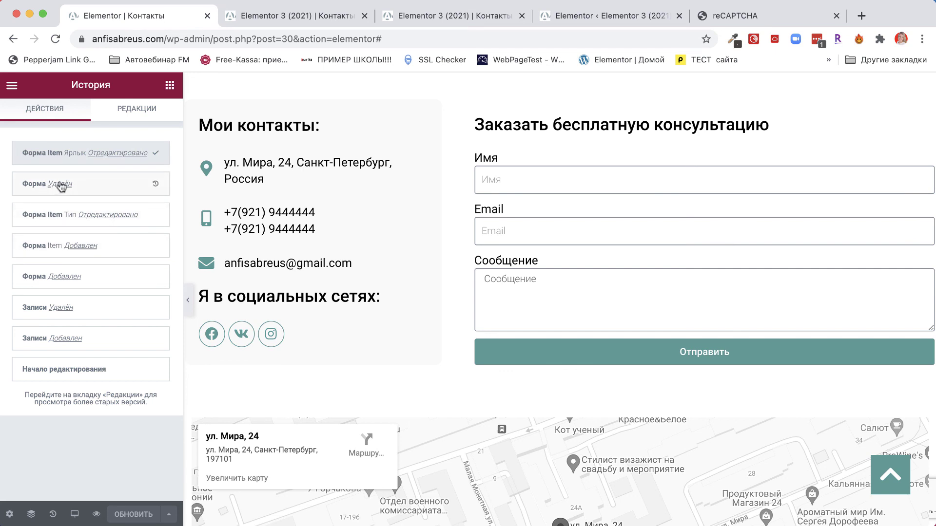
{"action": "left_click", "coordinate": [96, 217]}
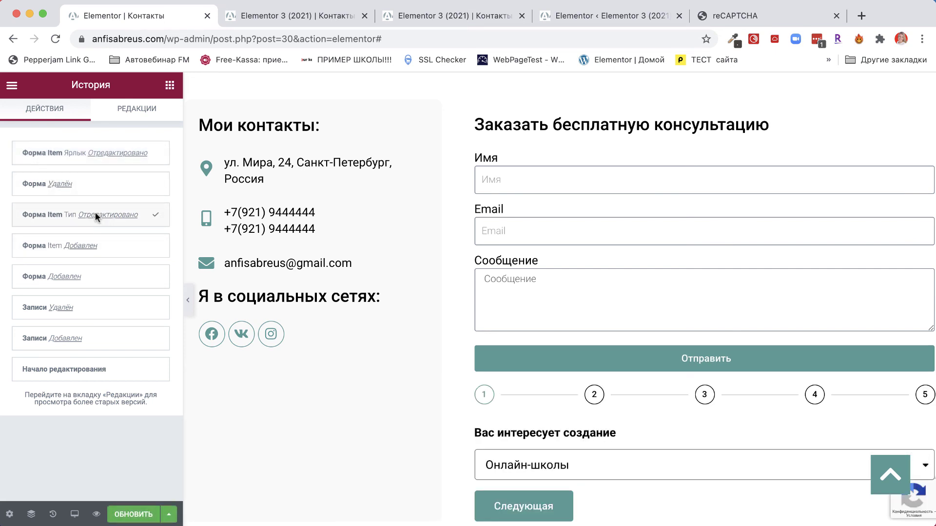
{"action": "left_click", "coordinate": [79, 246]}
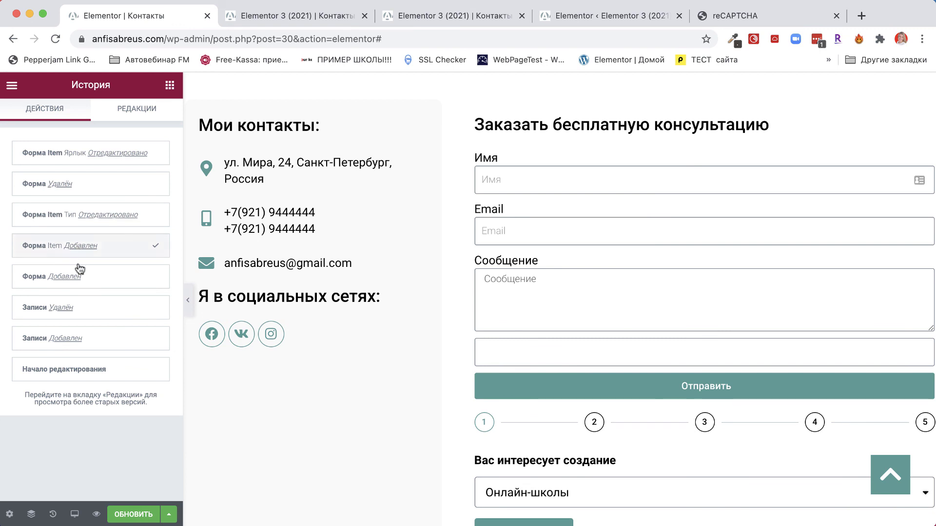
{"action": "left_click", "coordinate": [66, 276]}
{"action": "left_click", "coordinate": [62, 307]}
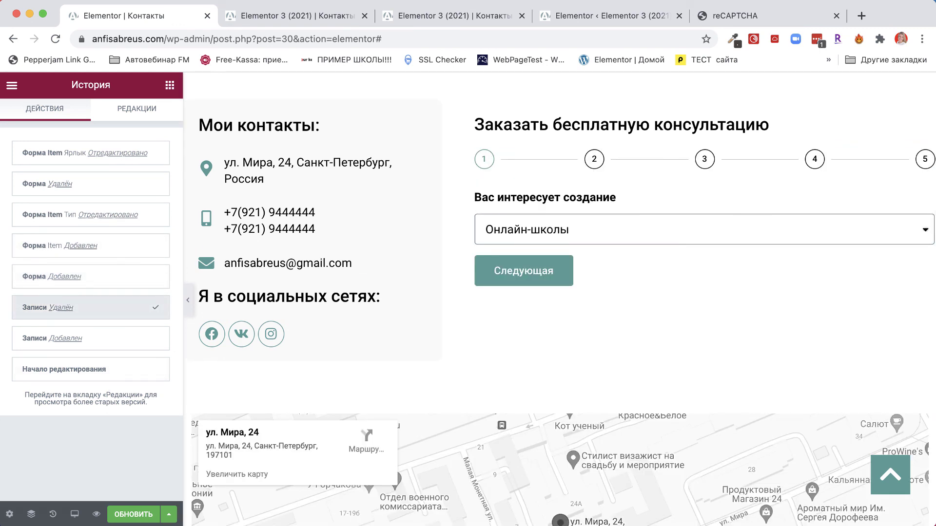
{"action": "left_click", "coordinate": [133, 516]}
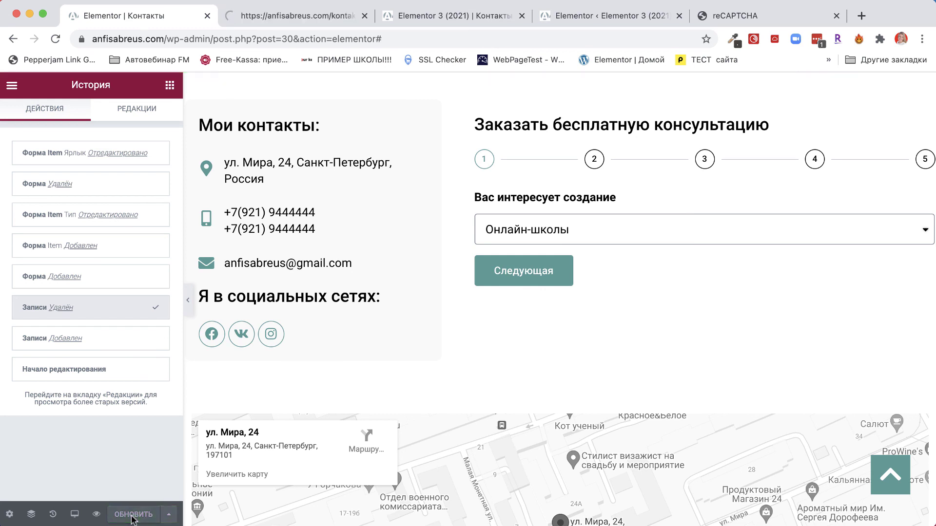